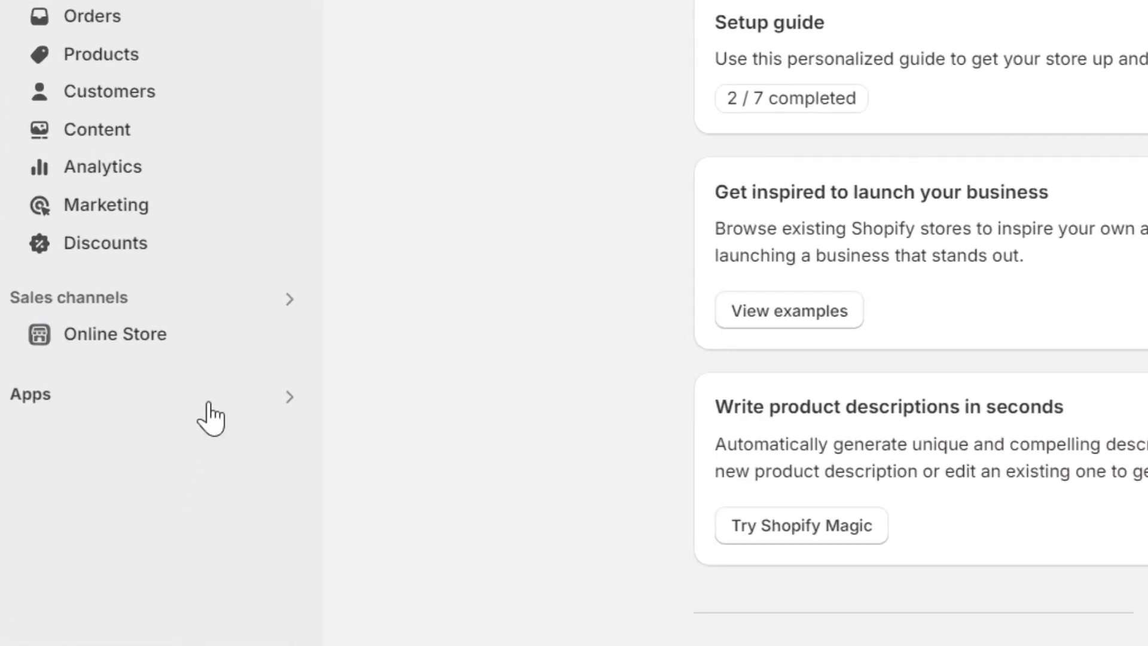
Step: Open the EComposer Builder app and edit the Clothing Product page from the recent layouts
{"action": "left_click", "coordinate": [211, 419]}
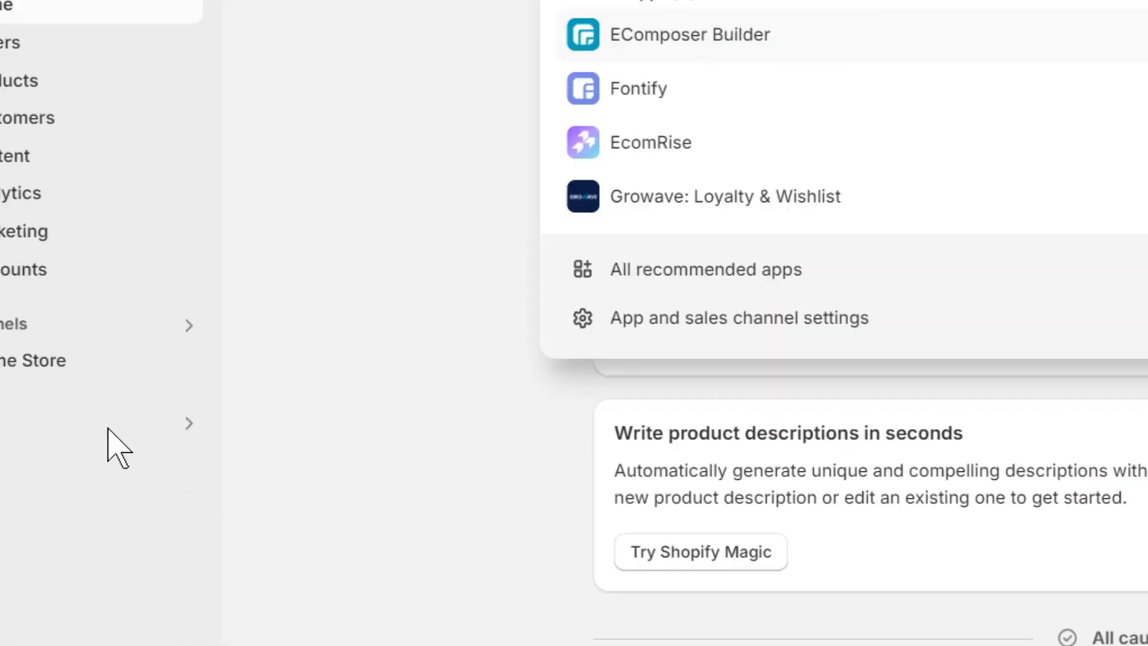
{"action": "left_click", "coordinate": [441, 159]}
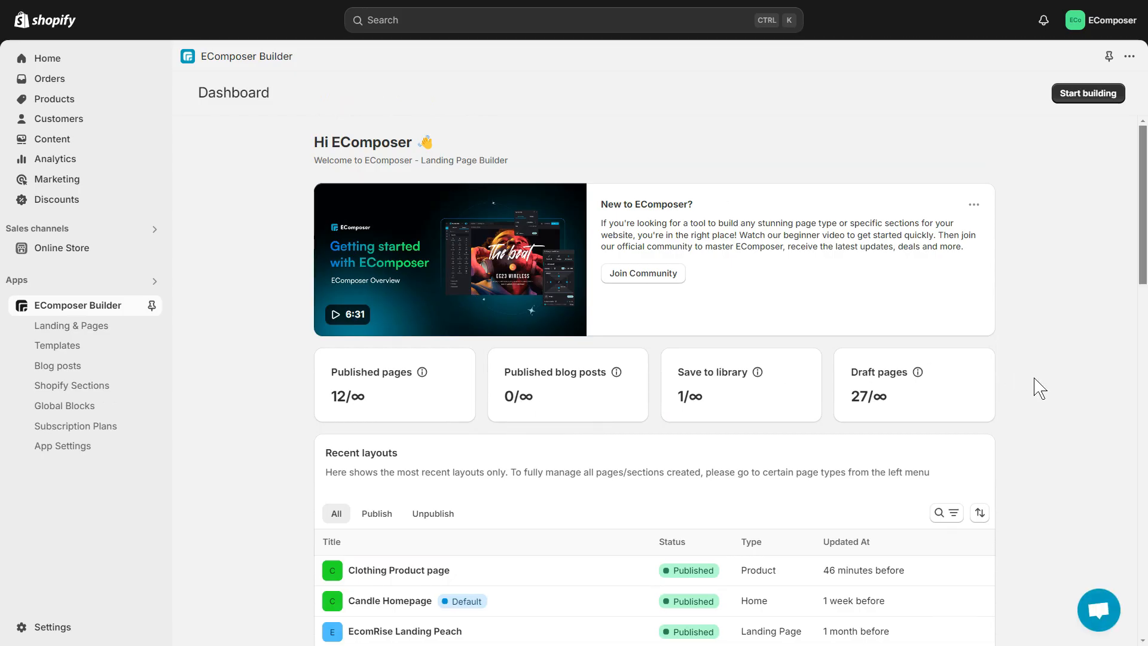
{"action": "scroll", "coordinate": [1040, 388], "scroll_direction": "down", "scroll_amount": 4}
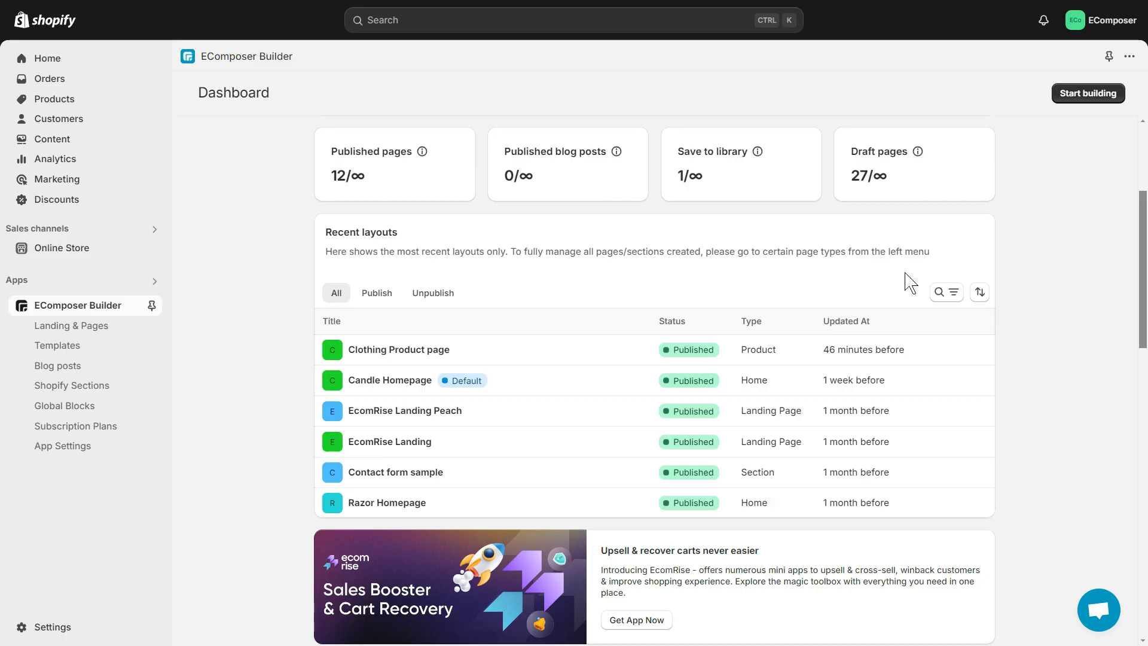
{"action": "left_click", "coordinate": [389, 352]}
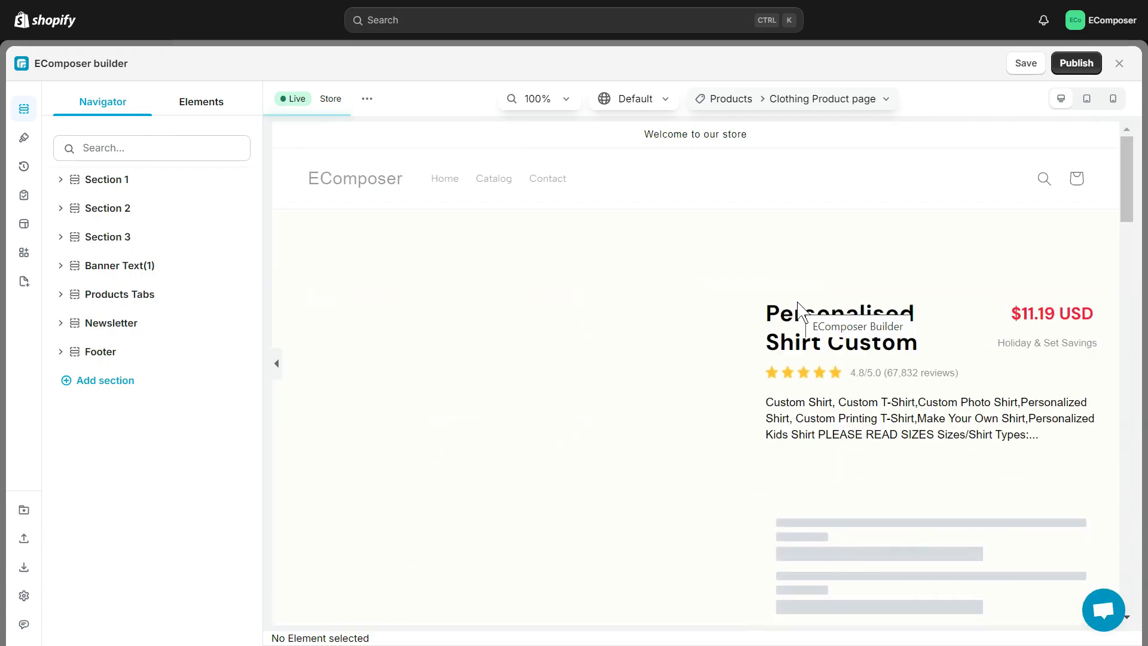
Step: Add a Product Properties element between the stock notice and the Add To Cart button
{"action": "scroll", "coordinate": [798, 309], "scroll_direction": "down", "scroll_amount": 3}
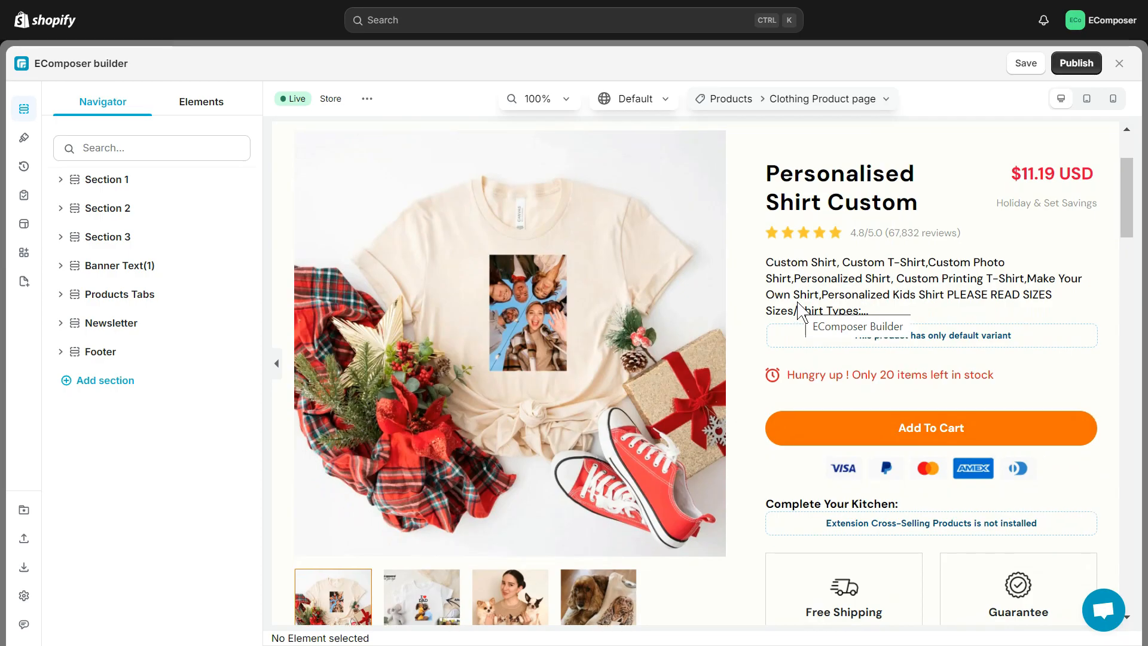
{"action": "left_click", "coordinate": [192, 106]}
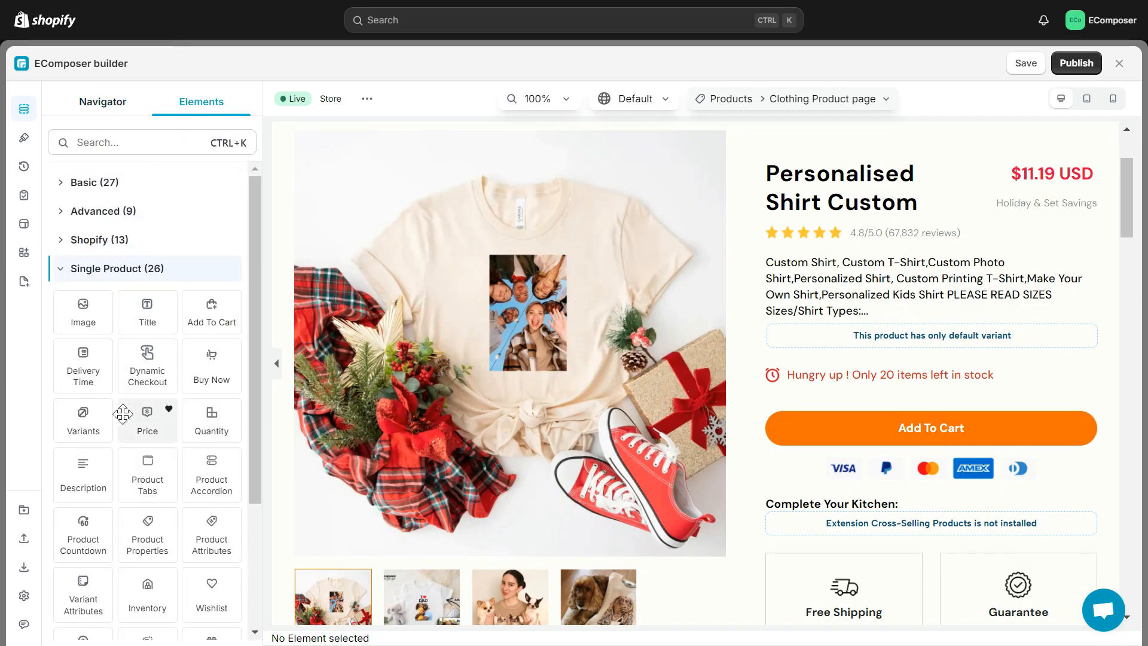
{"action": "left_click_drag", "start_coordinate": [151, 538], "coordinate": [924, 396]}
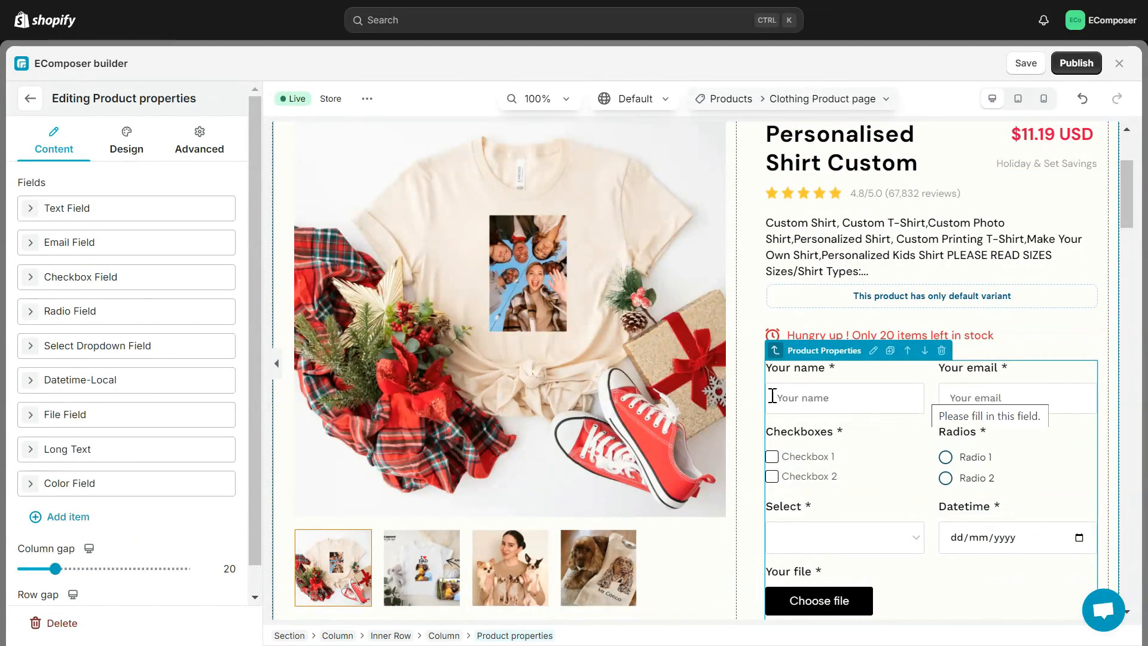
Step: Widen the product details column by narrowing the image gallery column beside it
{"action": "left_click_drag", "start_coordinate": [735, 407], "coordinate": [669, 406]}
{"action": "scroll", "coordinate": [892, 430], "scroll_direction": "down", "scroll_amount": 2}
{"action": "scroll", "coordinate": [903, 406], "scroll_direction": "down", "scroll_amount": 2}
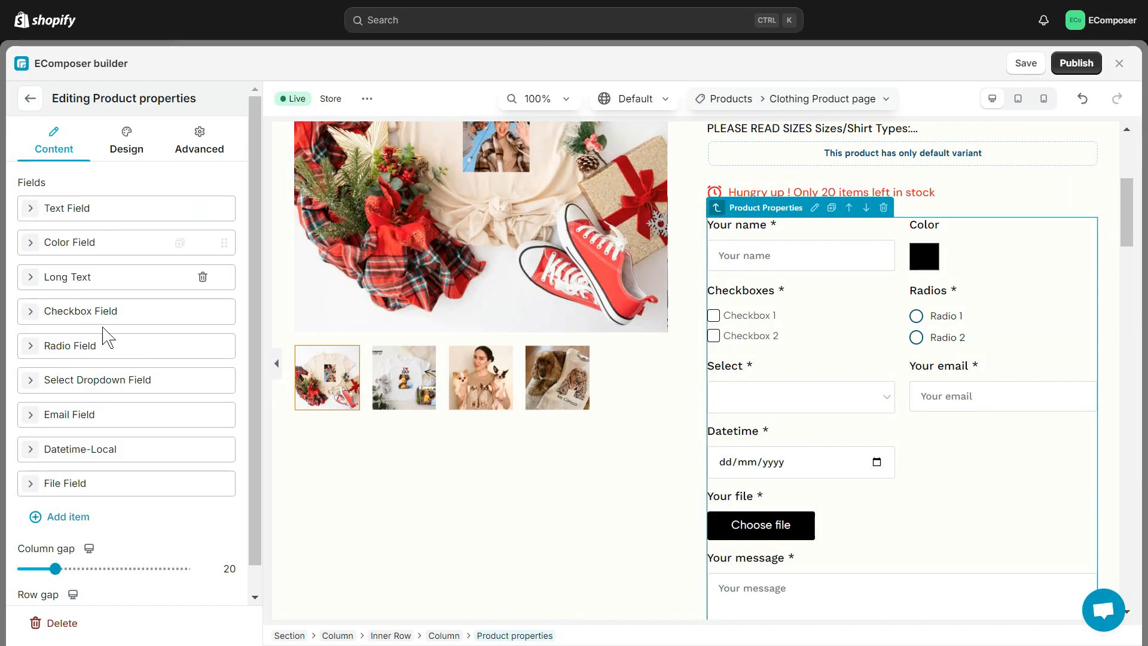
{"action": "scroll", "coordinate": [42, 553], "scroll_direction": "down", "scroll_amount": 1}
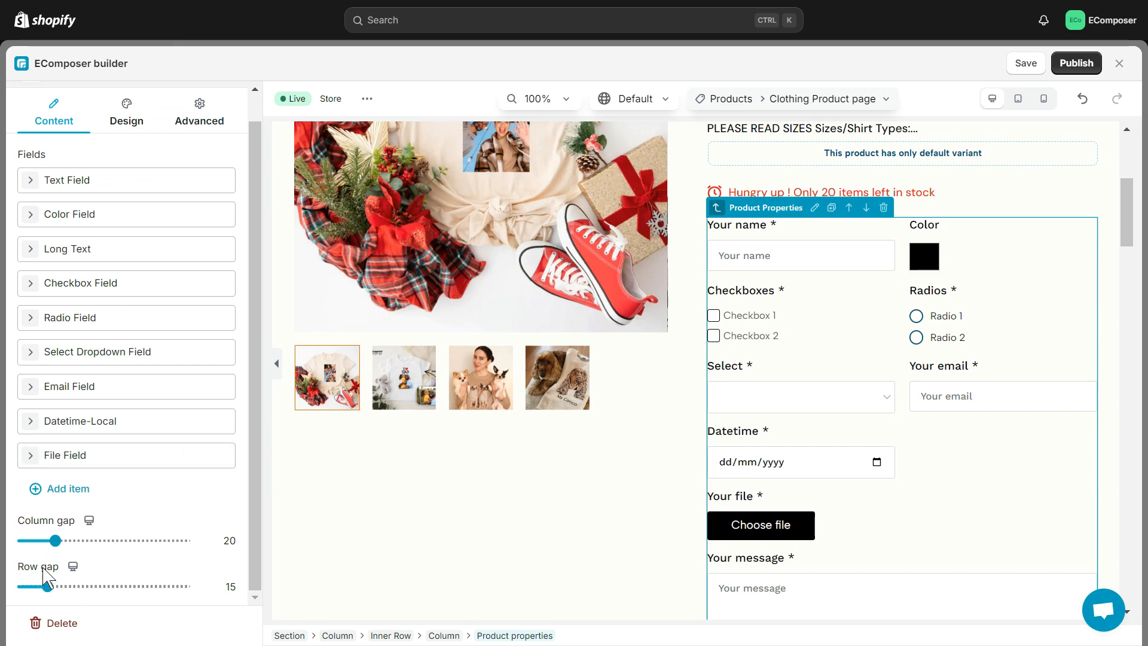
{"action": "scroll", "coordinate": [129, 553], "scroll_direction": "up", "scroll_amount": 1}
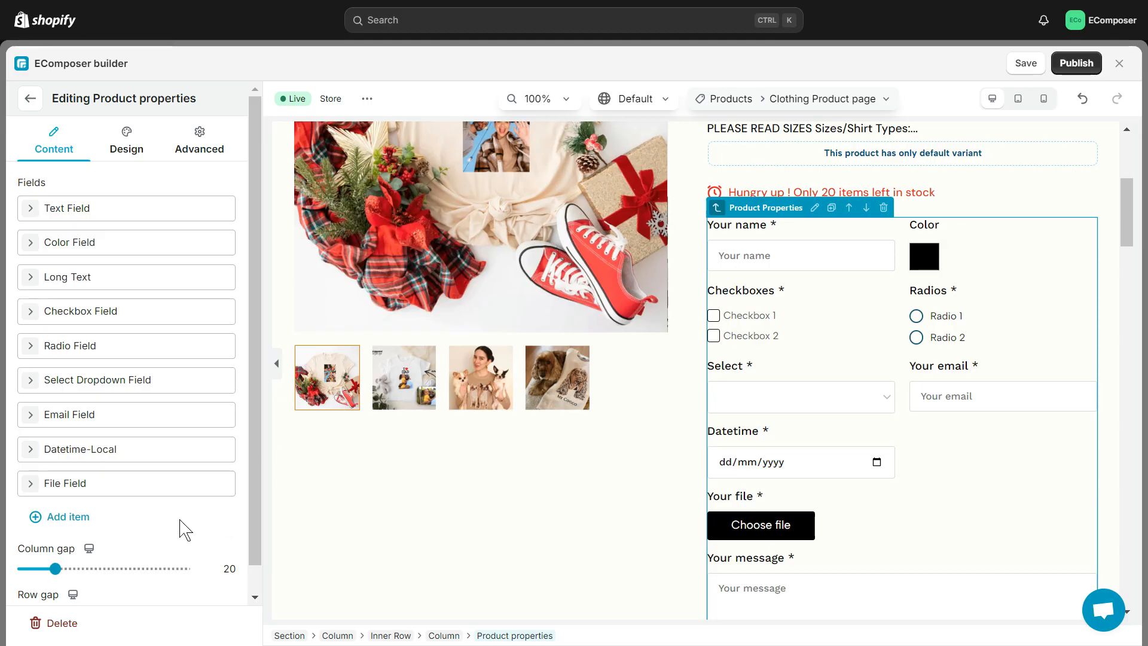
Step: Set the Text Field's label to Name
{"action": "left_click", "coordinate": [83, 209]}
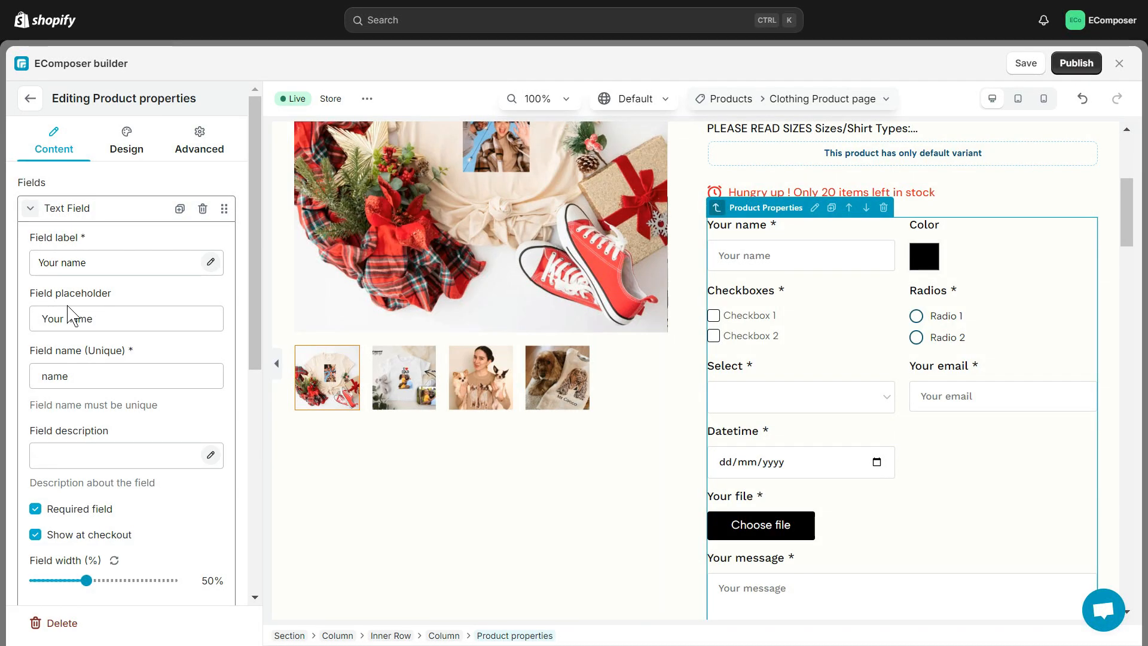
{"action": "left_click_drag", "start_coordinate": [136, 264], "coordinate": [26, 259]}
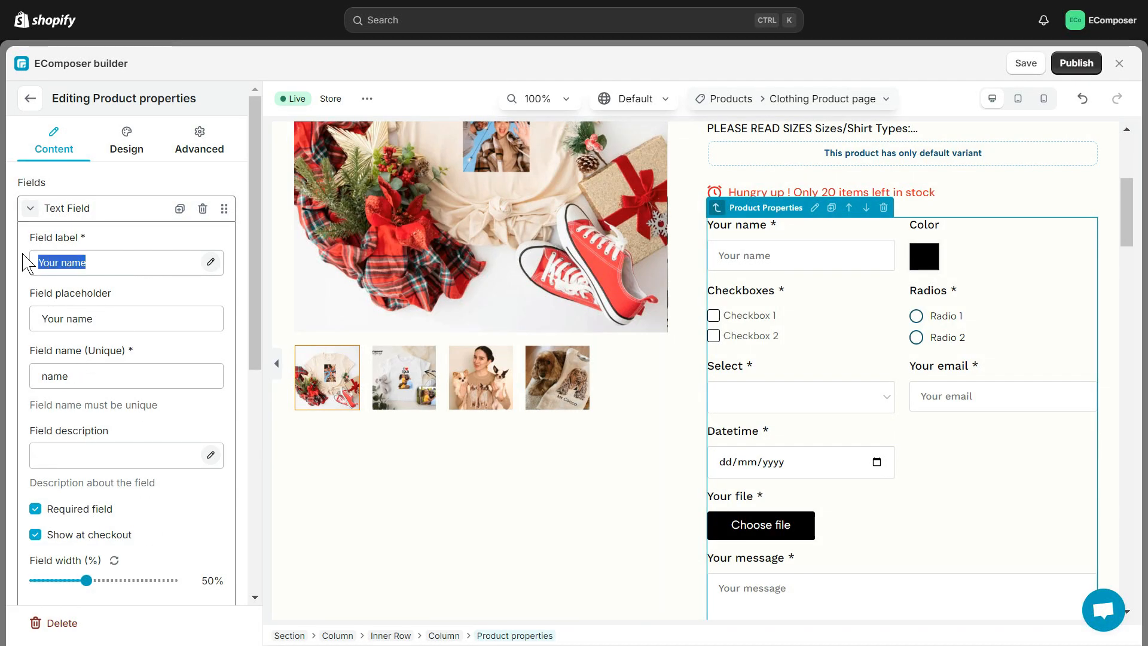
{"action": "type", "text": "Name"}
{"action": "scroll", "coordinate": [161, 437], "scroll_direction": "down", "scroll_amount": 2}
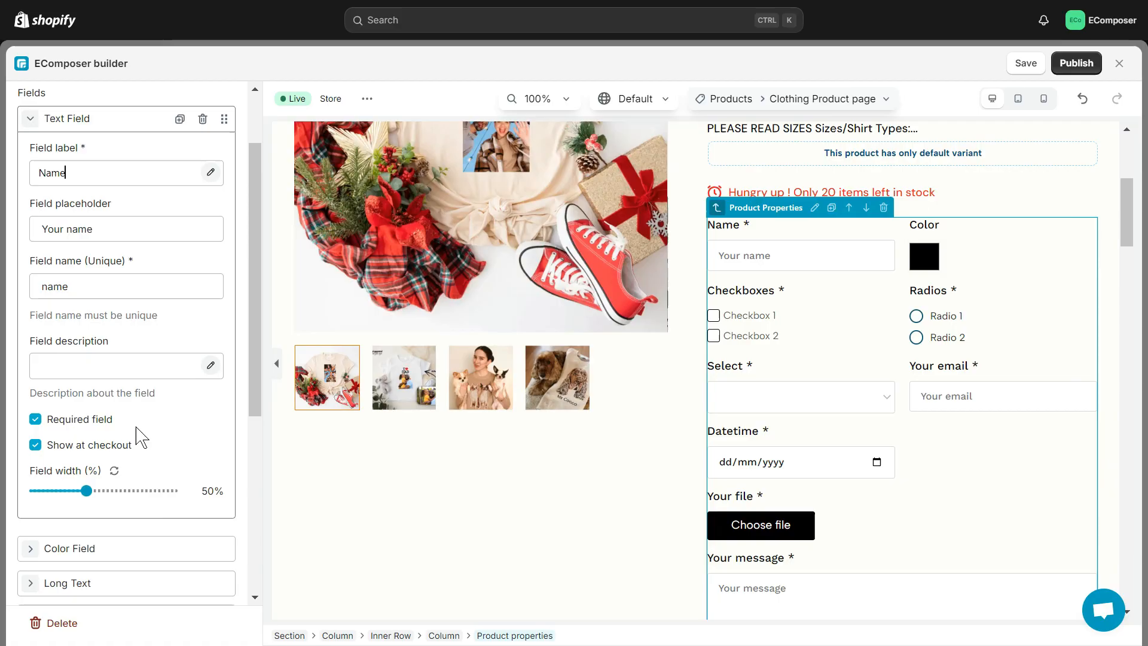
Step: Try the Text Field's required option off and on again, and test its field width
{"action": "left_click", "coordinate": [102, 429]}
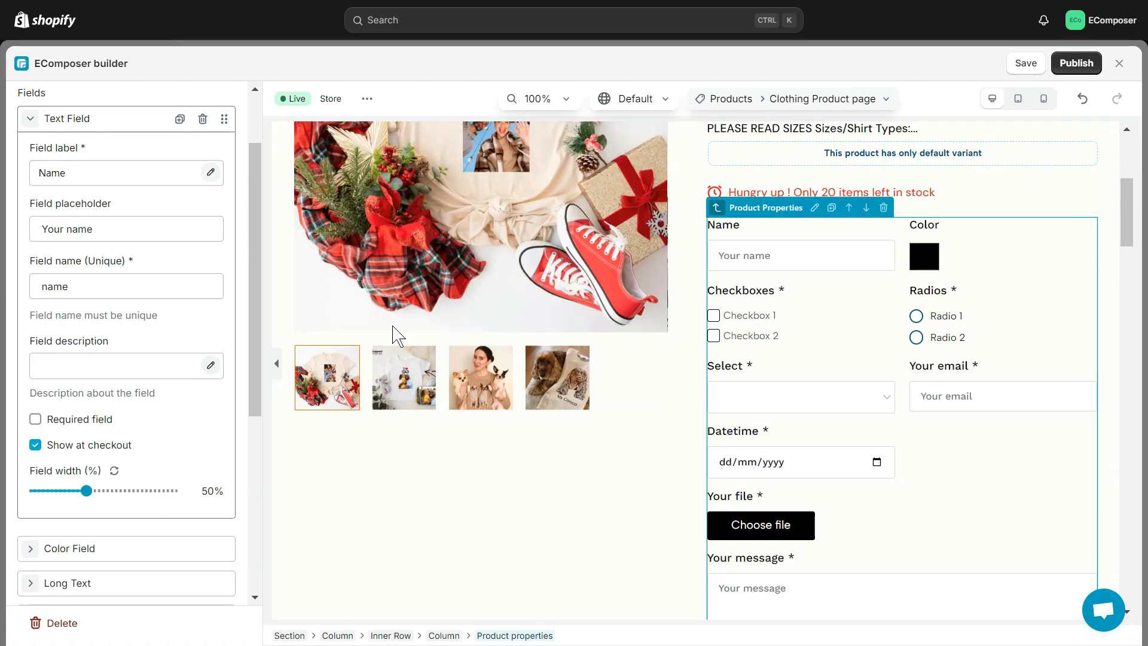
{"action": "left_click", "coordinate": [69, 426]}
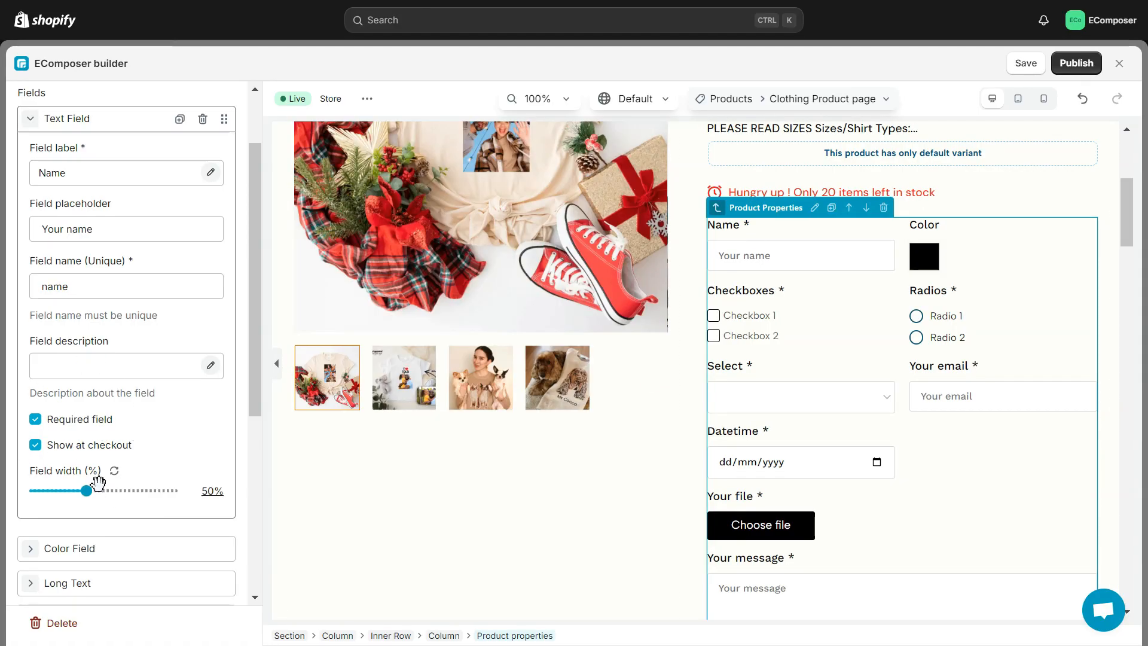
{"action": "left_click_drag", "start_coordinate": [87, 490], "coordinate": [127, 483]}
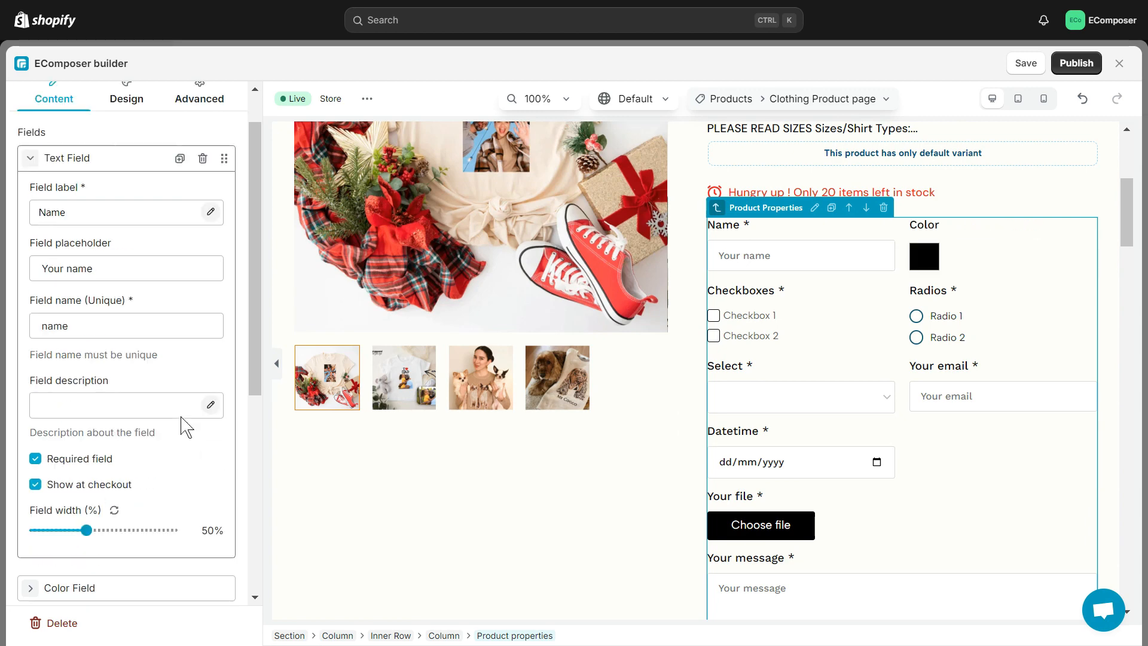
Step: Try "choose color you want" as the Color Field's description and clear it again
{"action": "scroll", "coordinate": [182, 427], "scroll_direction": "down", "scroll_amount": 3}
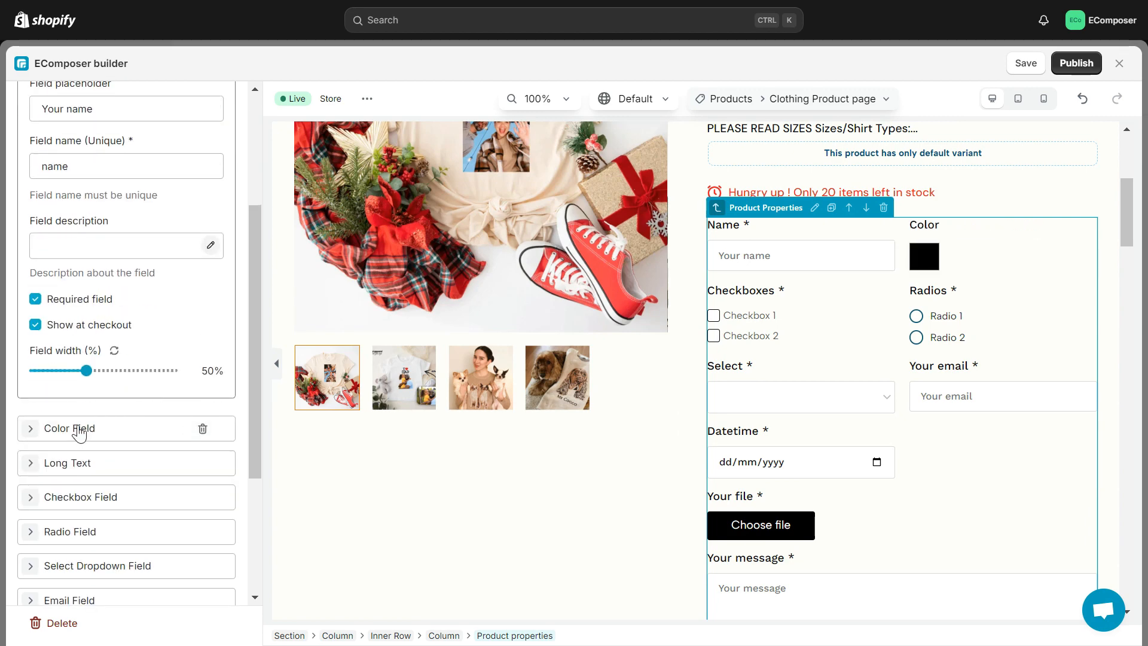
{"action": "left_click", "coordinate": [79, 433]}
{"action": "scroll", "coordinate": [64, 173], "scroll_direction": "up", "scroll_amount": 2}
{"action": "left_click", "coordinate": [115, 342]}
{"action": "type", "text": "choos"}
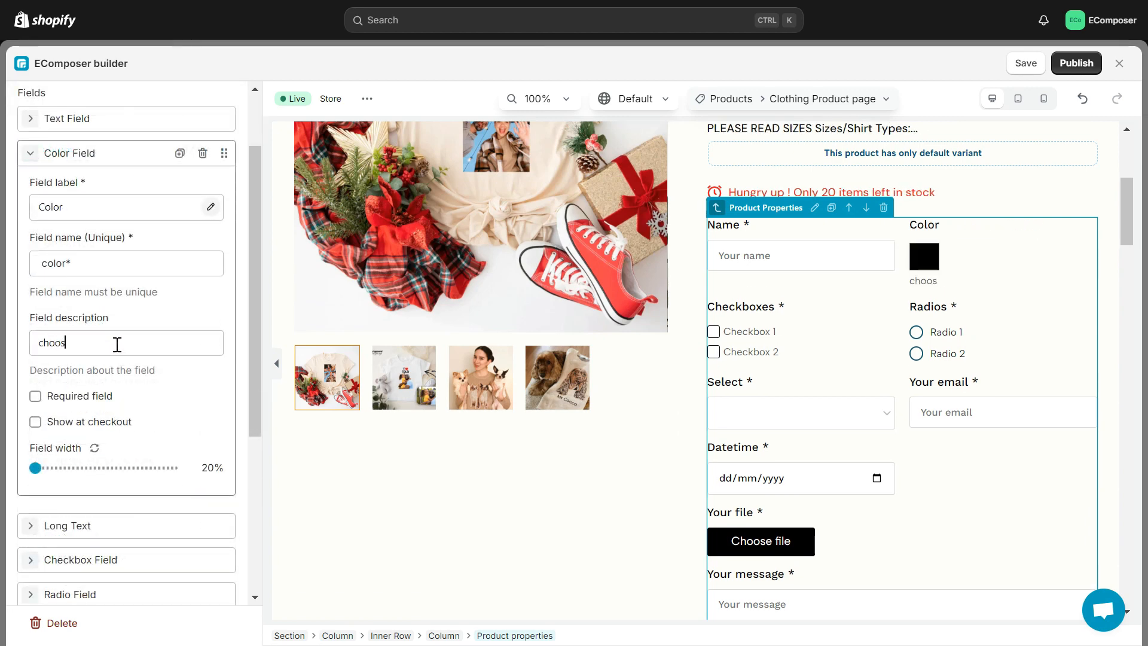
{"action": "type", "text": "e color you want"}
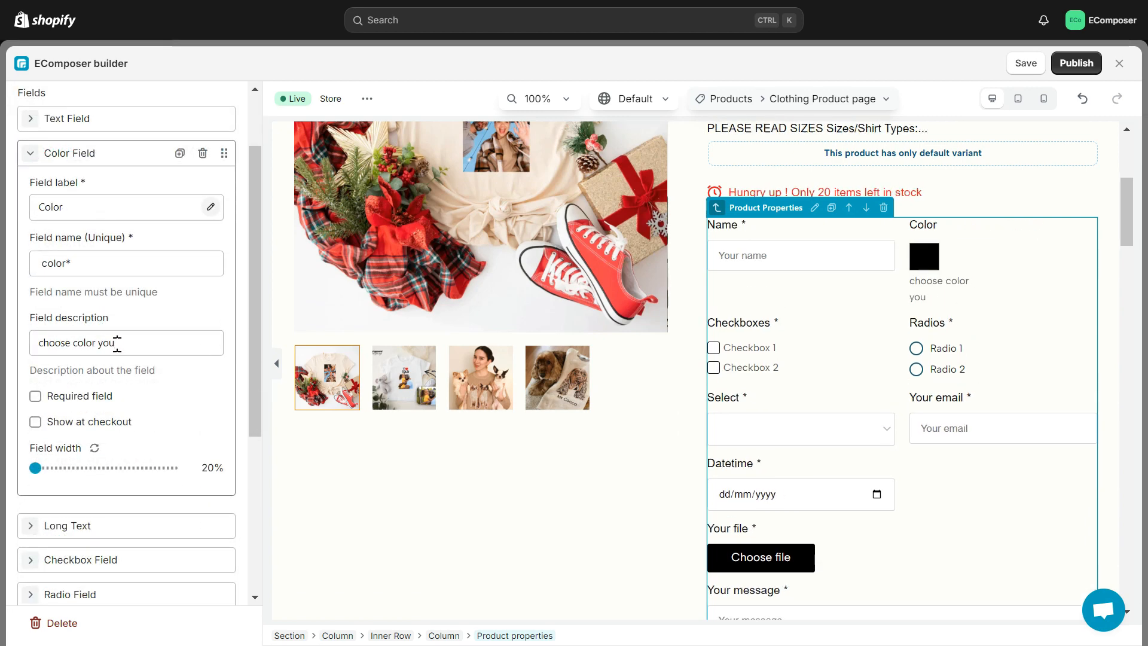
{"action": "key", "text": "BackSpace"}
{"action": "key", "text": "BackSpace"}
{"action": "key", "text": "BackSpace"}
{"action": "key", "text": "BackSpace"}
{"action": "key", "text": "BackSpace"}
{"action": "key", "text": "BackSpace"}
{"action": "key", "text": "BackSpace"}
{"action": "key", "text": "BackSpace"}
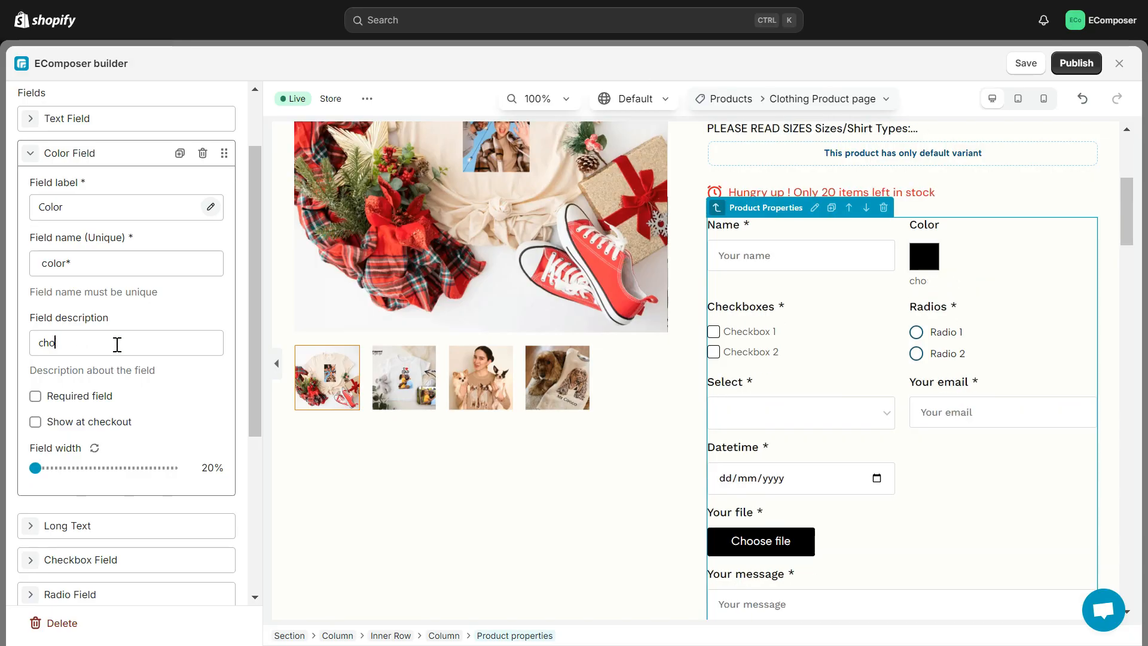
{"action": "key", "text": "BackSpace"}
{"action": "key", "text": "BackSpace"}
{"action": "key", "text": "BackSpace"}
{"action": "mouse_move", "coordinate": [37, 468]}
{"action": "left_mouse_down"}
{"action": "mouse_move", "coordinate": [61, 466]}
{"action": "mouse_move", "coordinate": [35, 467]}
{"action": "left_mouse_up"}
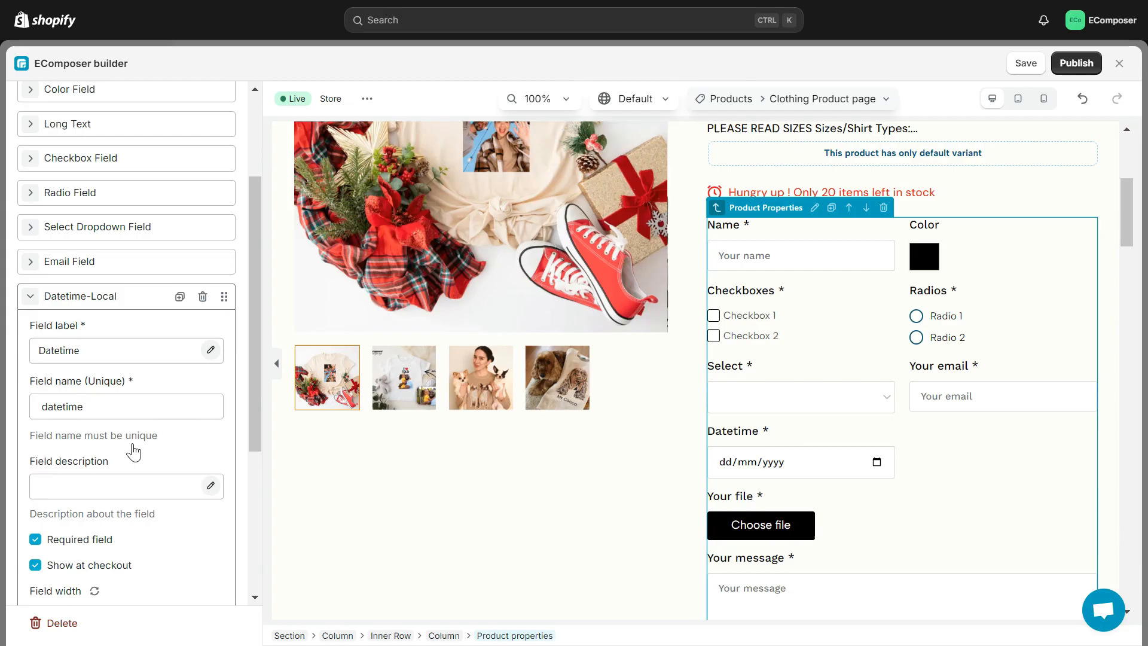
Step: Set the File Field's accepted file types to mp4, doc, docx and collapse its settings
{"action": "scroll", "coordinate": [128, 460], "scroll_direction": "down", "scroll_amount": 5}
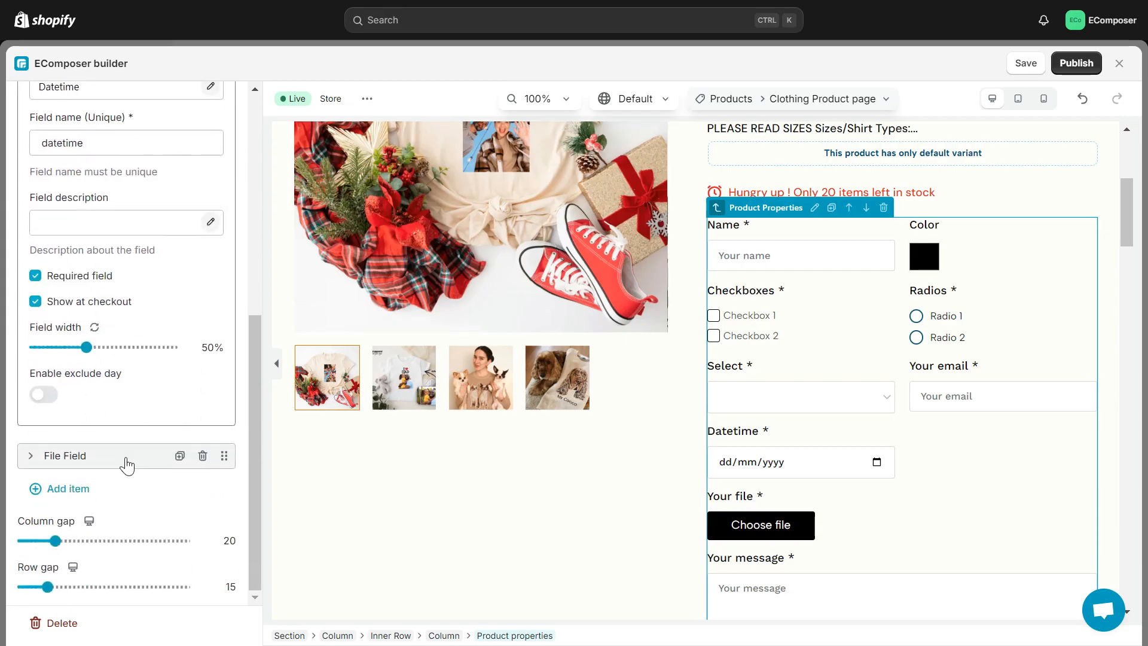
{"action": "left_click", "coordinate": [127, 463]}
{"action": "scroll", "coordinate": [123, 222], "scroll_direction": "up", "scroll_amount": 2}
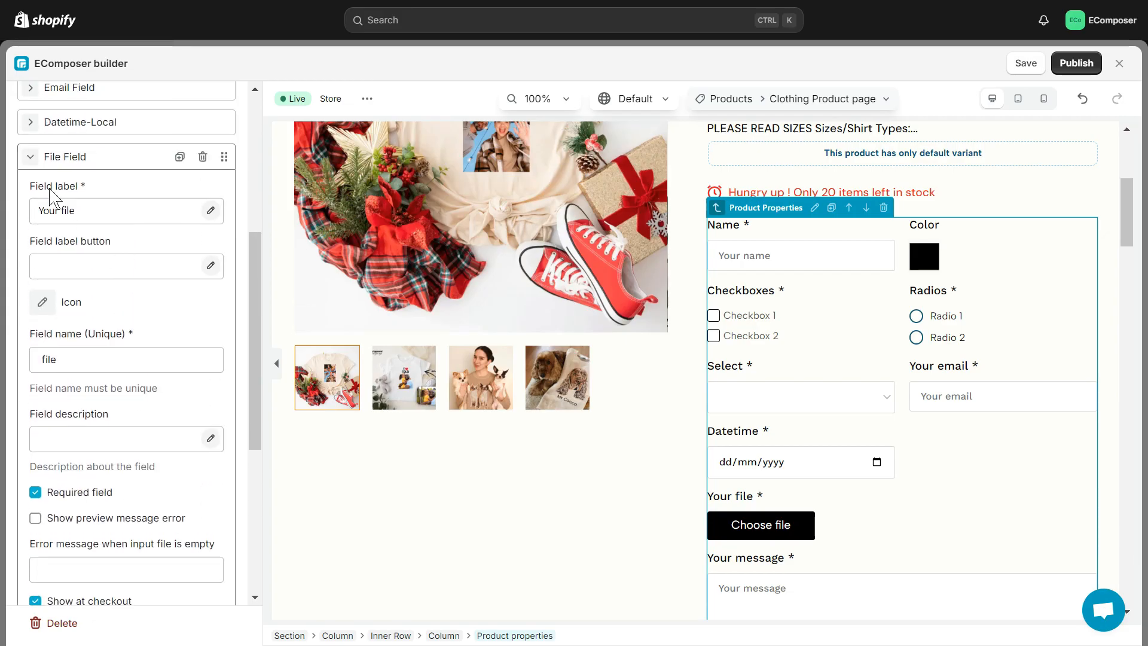
{"action": "scroll", "coordinate": [146, 286], "scroll_direction": "down", "scroll_amount": 5}
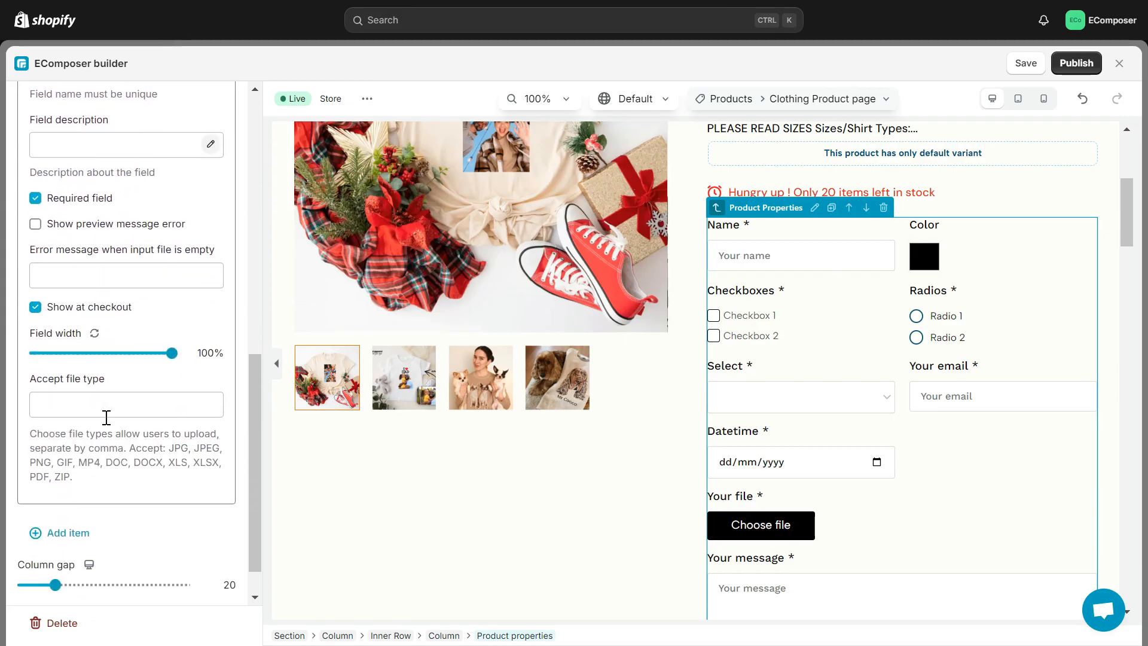
{"action": "left_click_drag", "start_coordinate": [108, 380], "coordinate": [28, 392]}
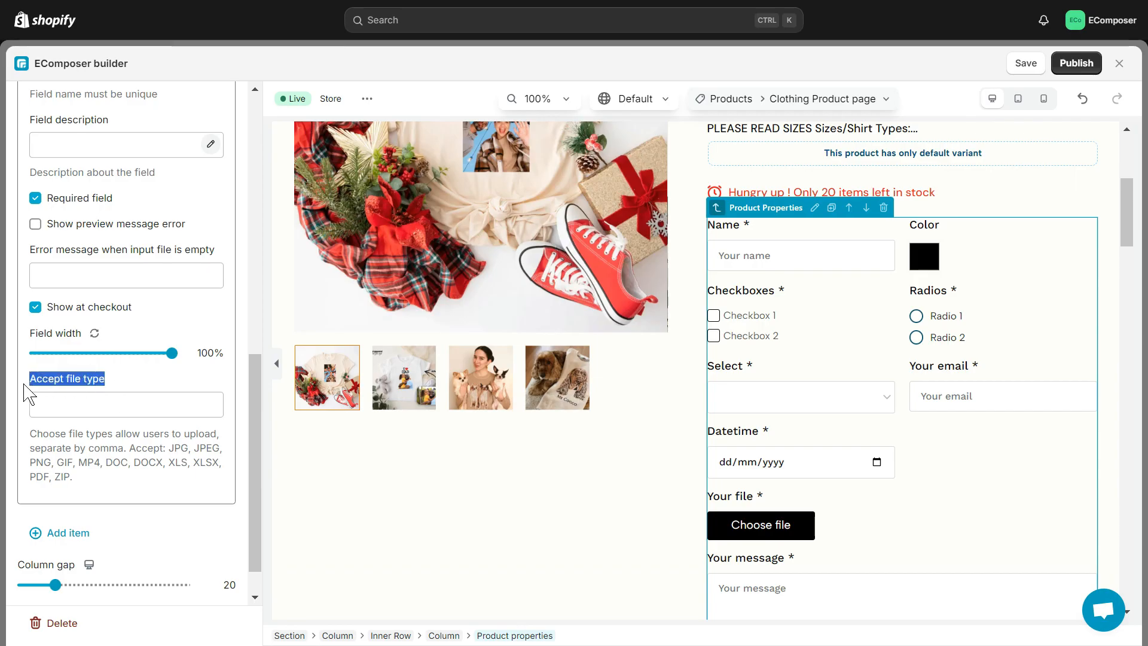
{"action": "left_click", "coordinate": [107, 407]}
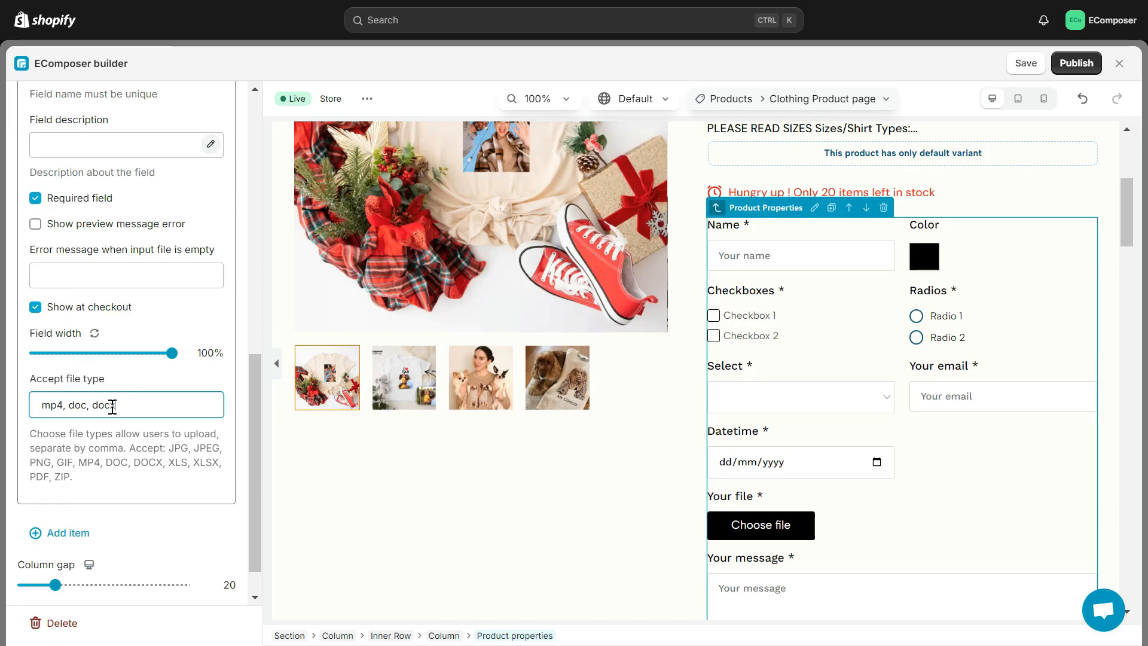
{"action": "scroll", "coordinate": [217, 492], "scroll_direction": "up", "scroll_amount": 7}
{"action": "left_click", "coordinate": [106, 224]}
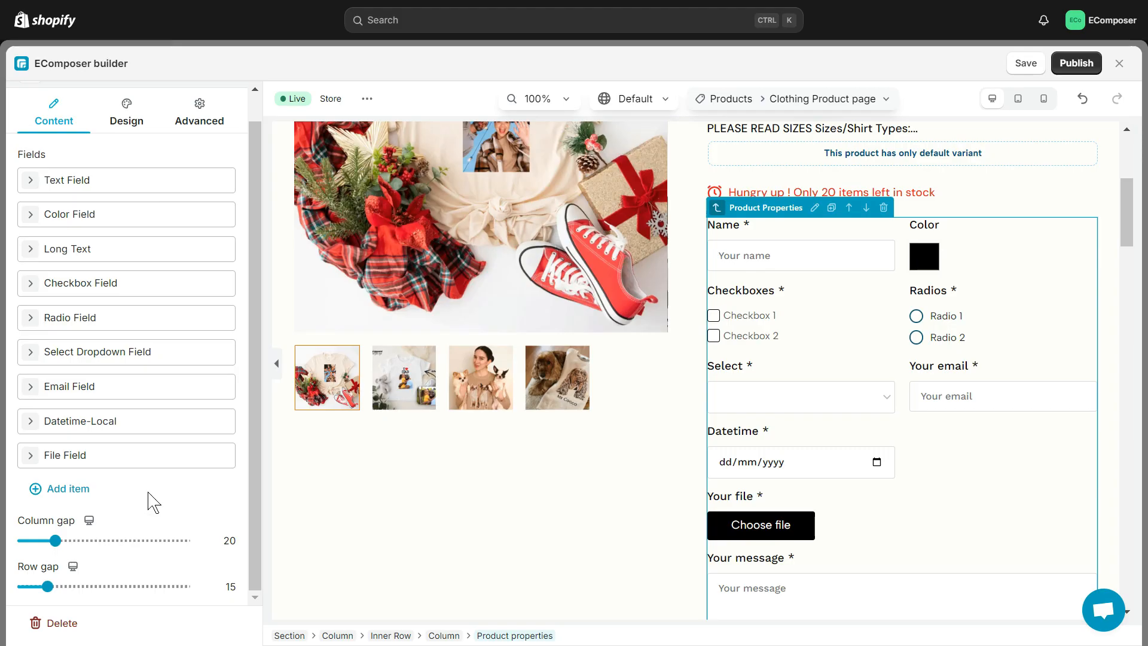
Step: Add an extra Text field after the File Field in the Product Properties form
{"action": "left_click", "coordinate": [66, 492]}
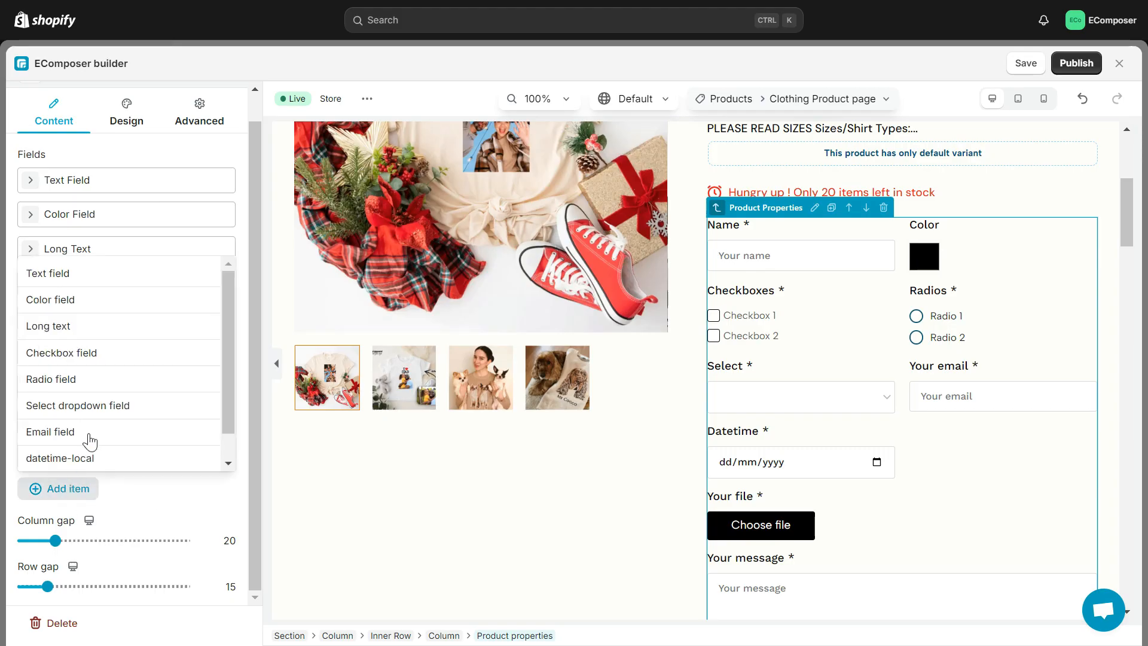
{"action": "scroll", "coordinate": [93, 430], "scroll_direction": "down", "scroll_amount": 1}
{"action": "scroll", "coordinate": [89, 310], "scroll_direction": "up", "scroll_amount": 1}
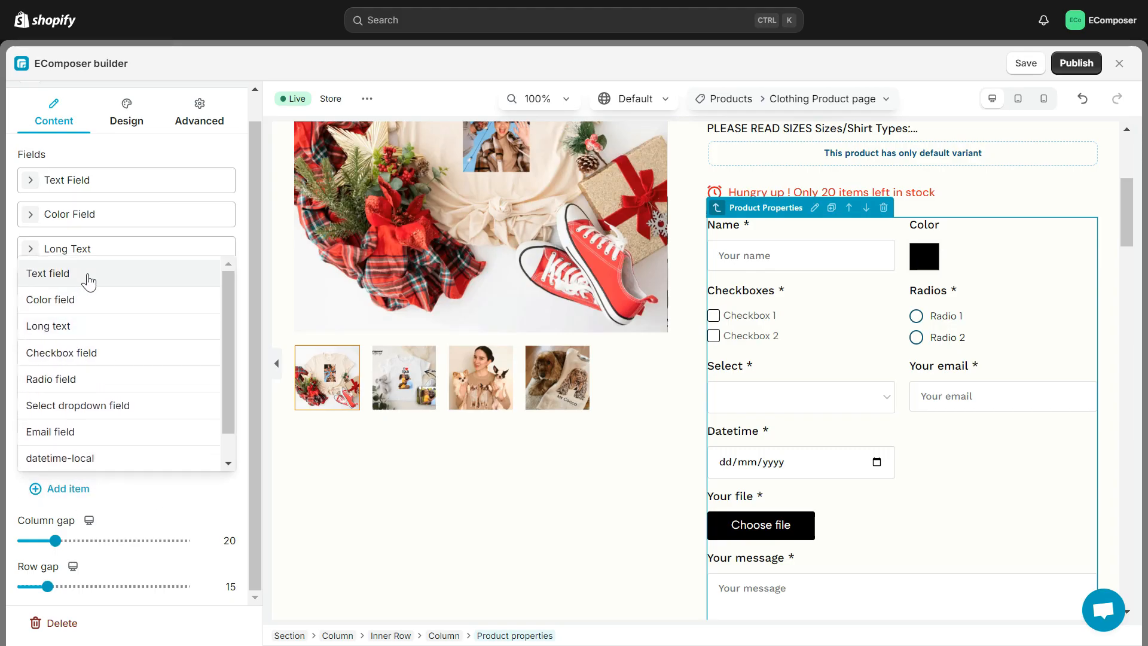
{"action": "left_click", "coordinate": [88, 275]}
{"action": "left_click", "coordinate": [88, 312]}
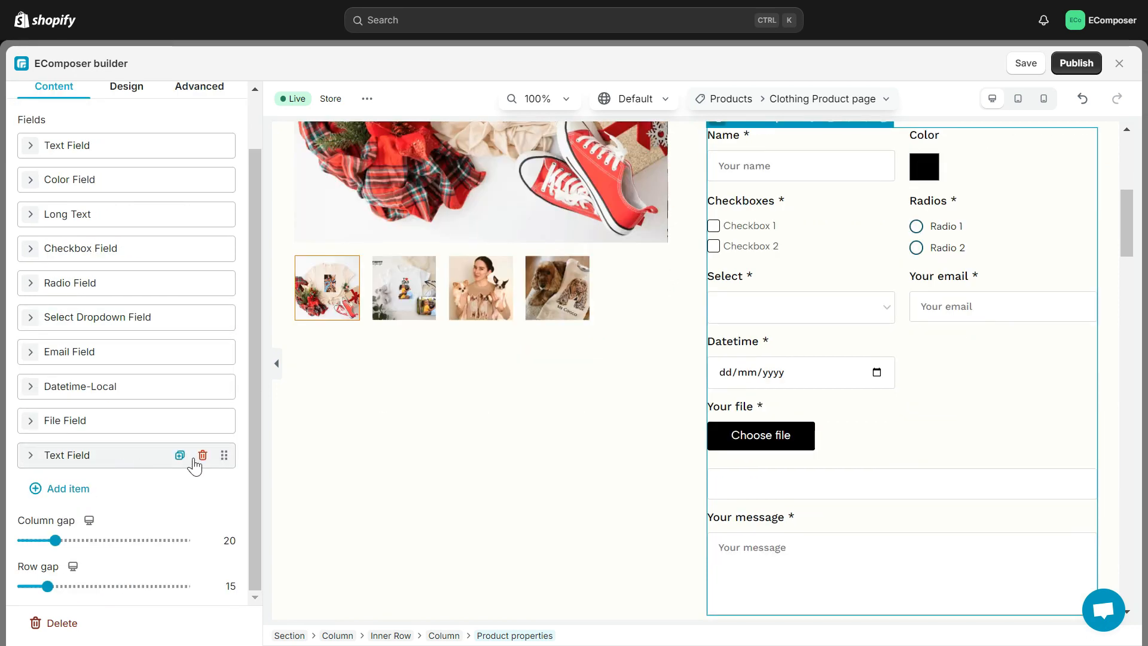
Step: Duplicate the extra Text Field below the File Field and delete both copies
{"action": "left_click", "coordinate": [180, 455]}
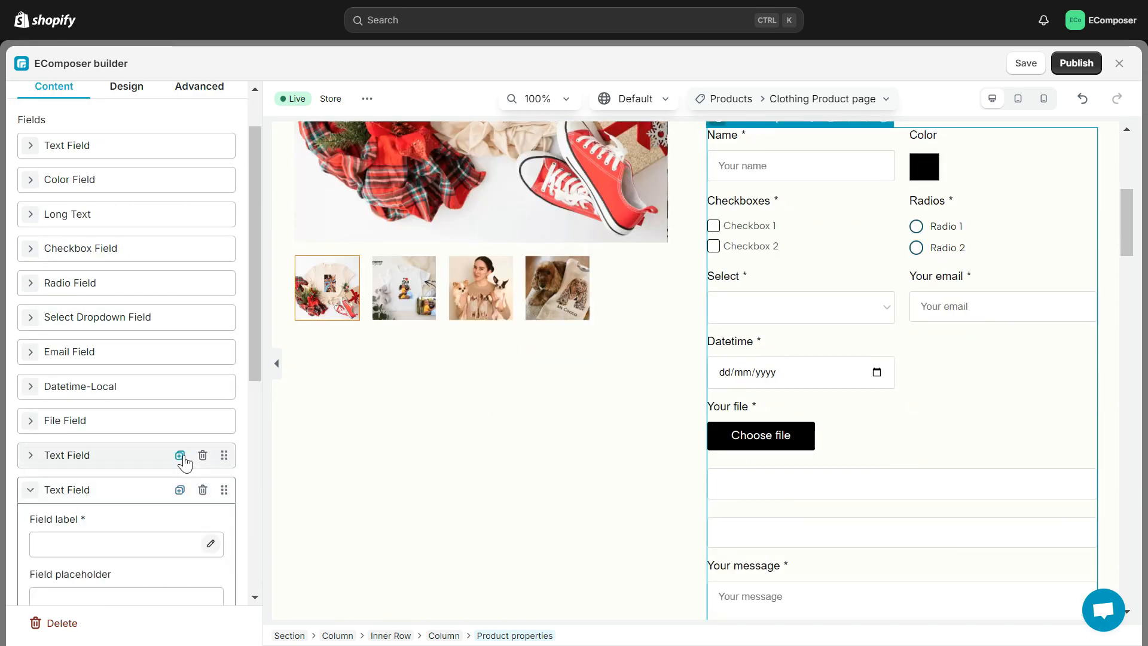
{"action": "left_click", "coordinate": [143, 492]}
{"action": "left_click", "coordinate": [203, 491]}
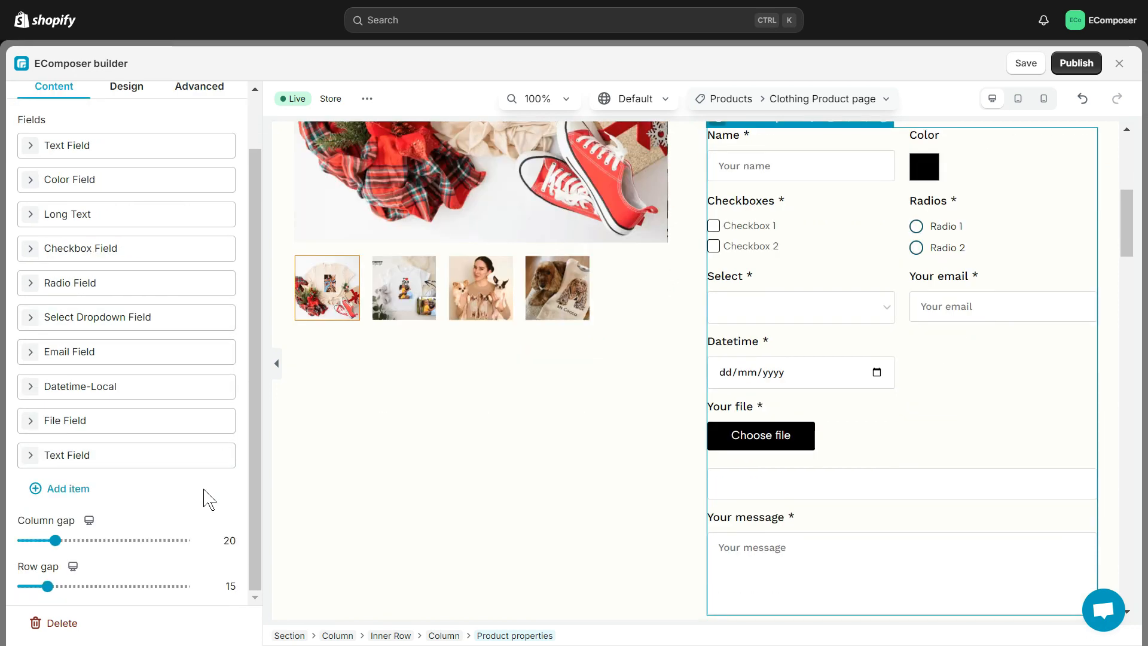
{"action": "left_click", "coordinate": [203, 455]}
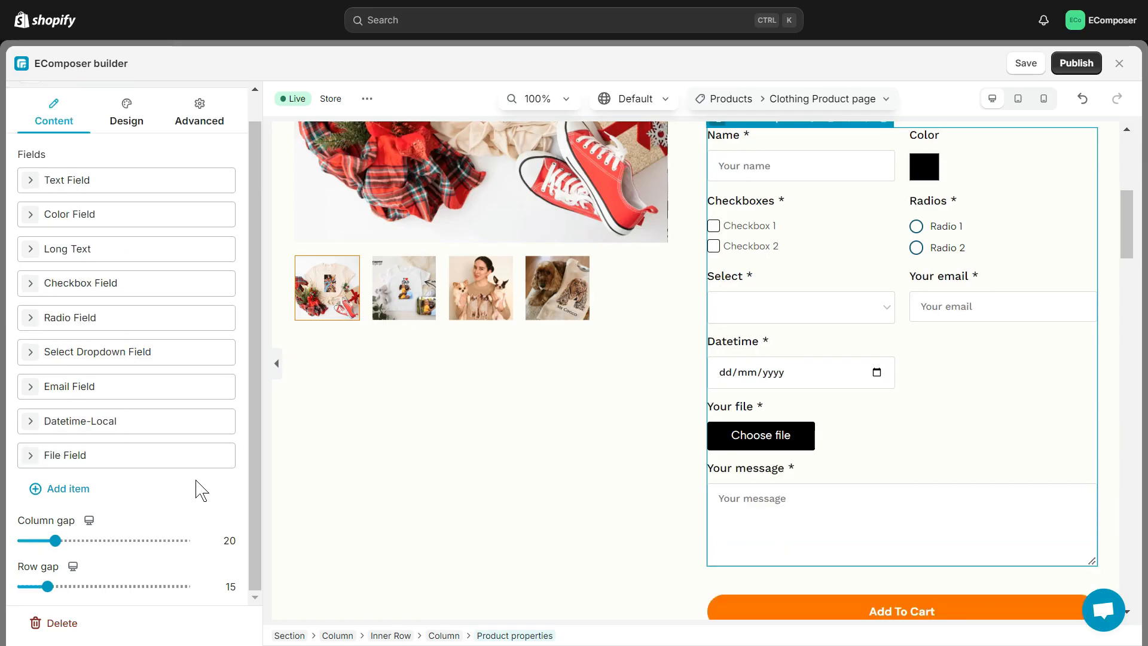
Step: Label the Checkbox Field Size and replace its options with < 50kg, 50kg - 70kg, 70kg - 85kg and > 85kg
{"action": "left_click", "coordinate": [137, 312]}
{"action": "scroll", "coordinate": [129, 335], "scroll_direction": "down", "scroll_amount": 2}
{"action": "double_click", "coordinate": [66, 276]}
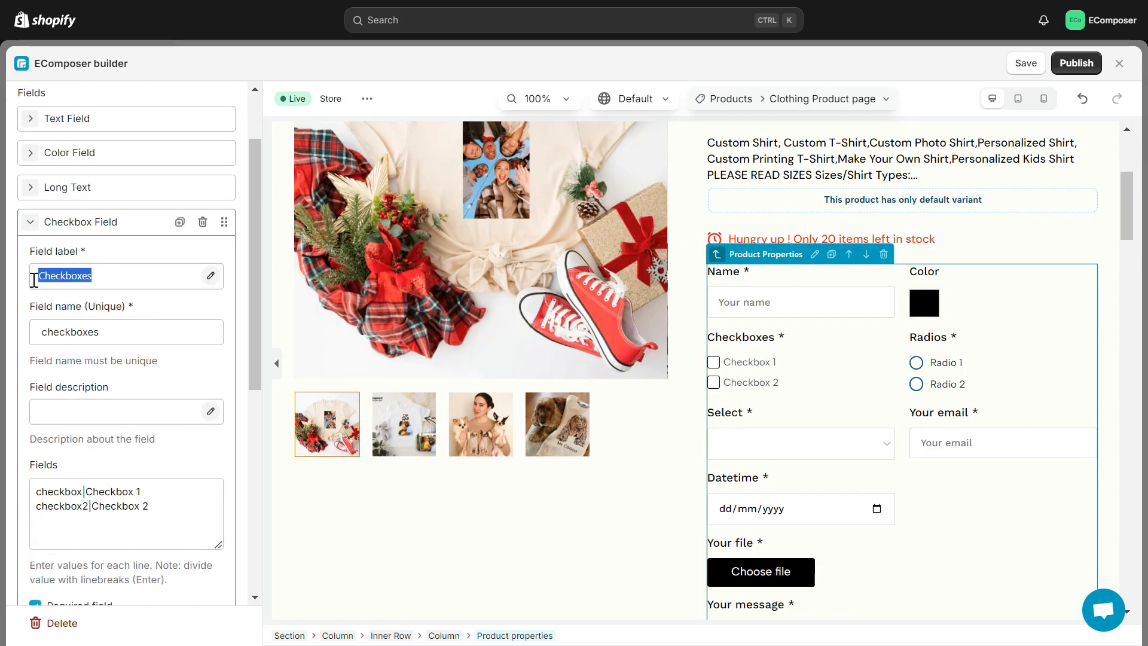
{"action": "type", "text": "Size"}
{"action": "scroll", "coordinate": [120, 361], "scroll_direction": "down", "scroll_amount": 3}
{"action": "left_click_drag", "start_coordinate": [150, 326], "coordinate": [19, 309]}
{"action": "type", "text": "<50kg"}
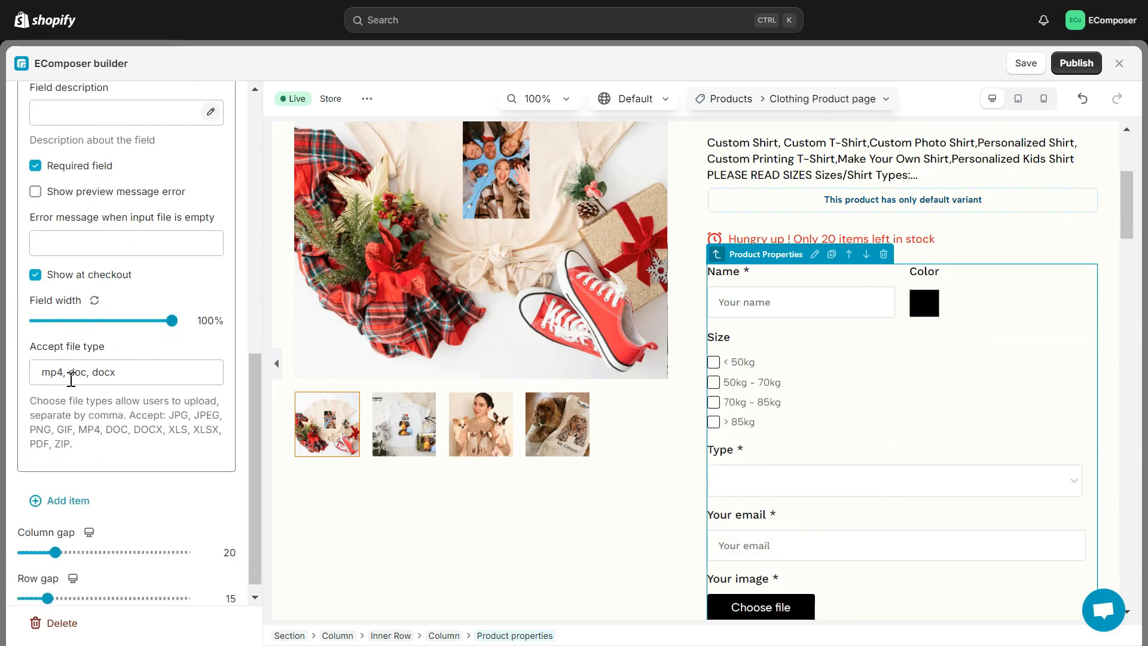
Step: Replace the File Field's accepted file types with JPG, PNG
{"action": "left_click", "coordinate": [69, 374]}
{"action": "left_click_drag", "start_coordinate": [140, 375], "coordinate": [33, 376]}
{"action": "key", "text": "BackSpace"}
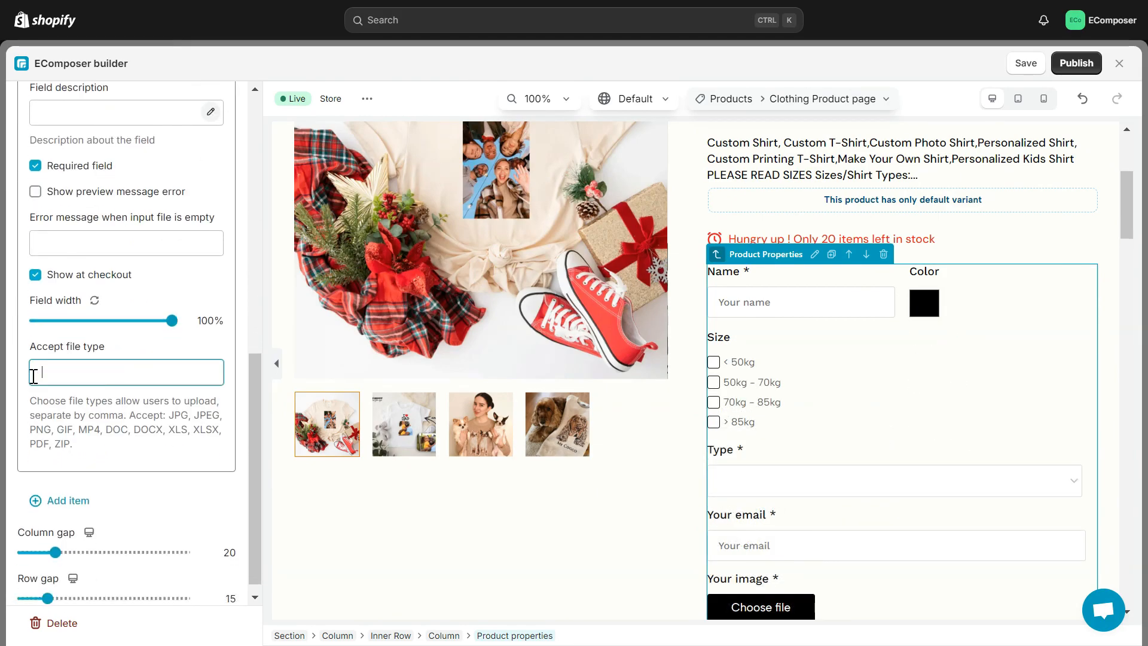
{"action": "type", "text": "JPG, PNG"}
{"action": "scroll", "coordinate": [33, 376], "scroll_direction": "up", "scroll_amount": 6}
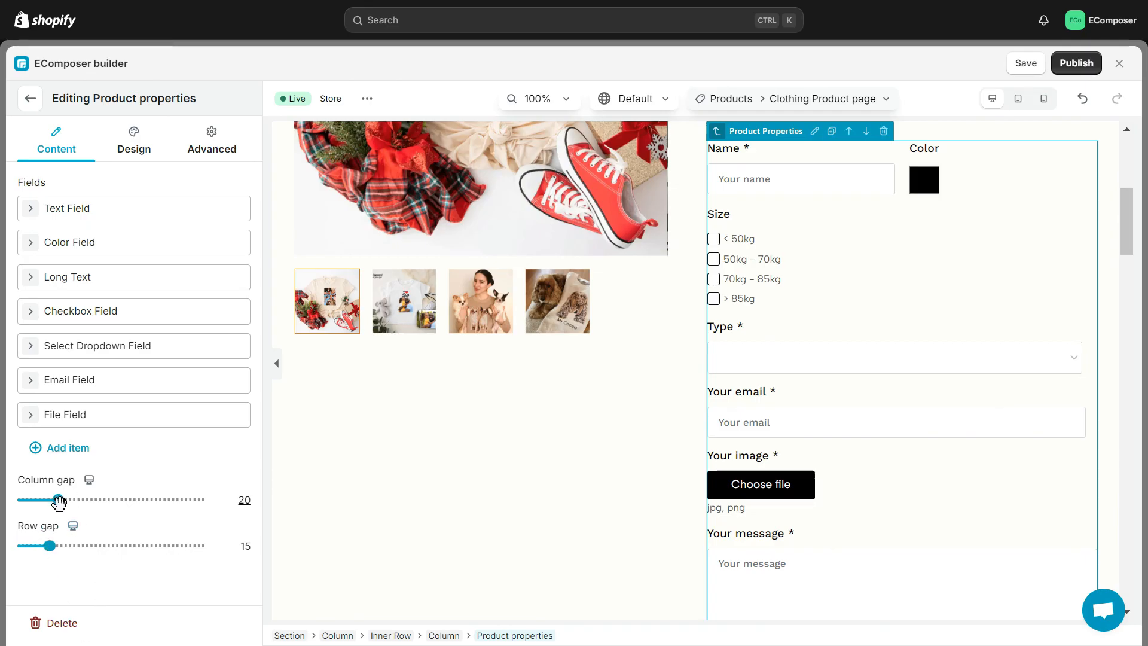
Step: Increase the form's column gap to about 48 and its row gap to 23
{"action": "mouse_move", "coordinate": [58, 499]}
{"action": "left_mouse_down"}
{"action": "mouse_move", "coordinate": [90, 500]}
{"action": "mouse_move", "coordinate": [67, 500]}
{"action": "left_mouse_up"}
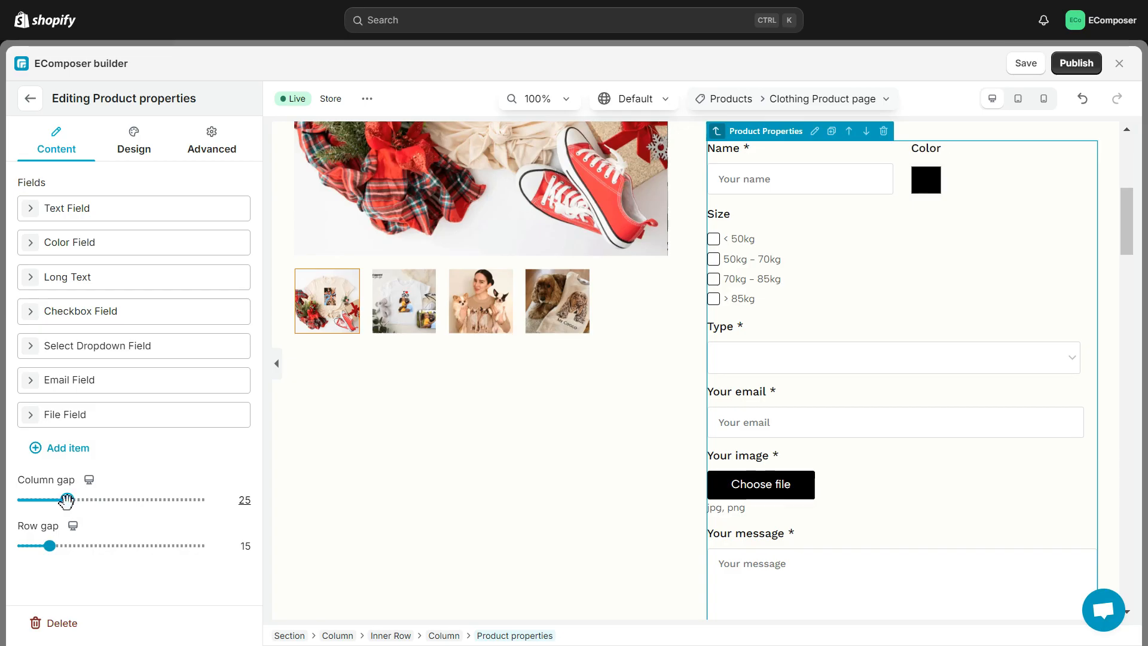
{"action": "left_click_drag", "start_coordinate": [52, 546], "coordinate": [64, 546]}
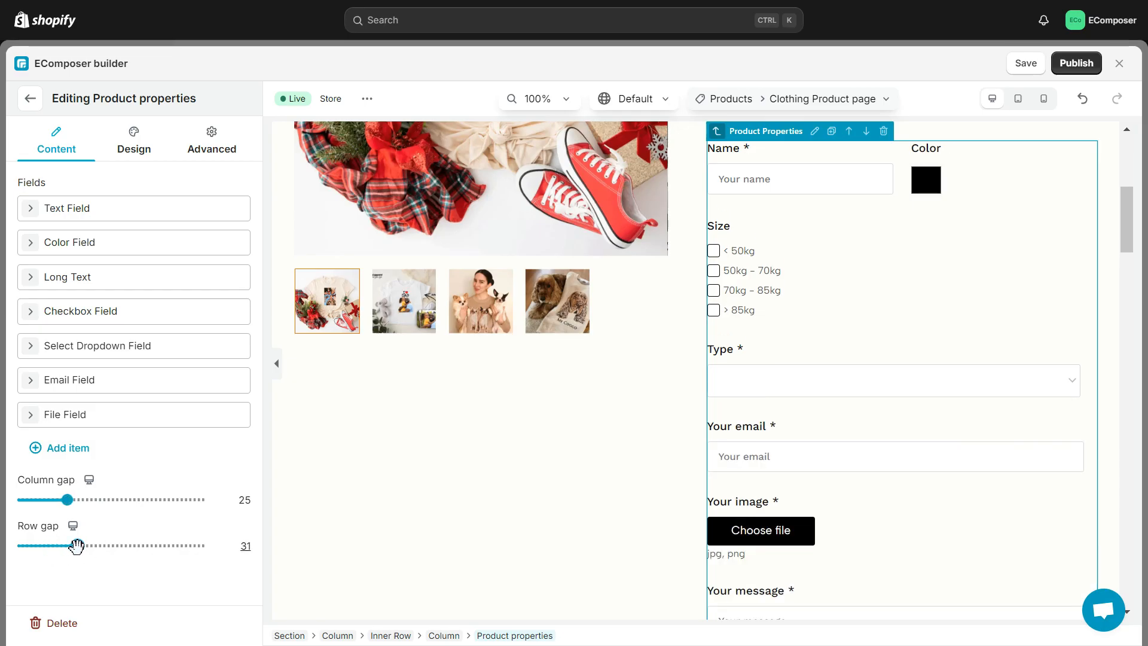
{"action": "left_click_drag", "start_coordinate": [67, 500], "coordinate": [107, 501]}
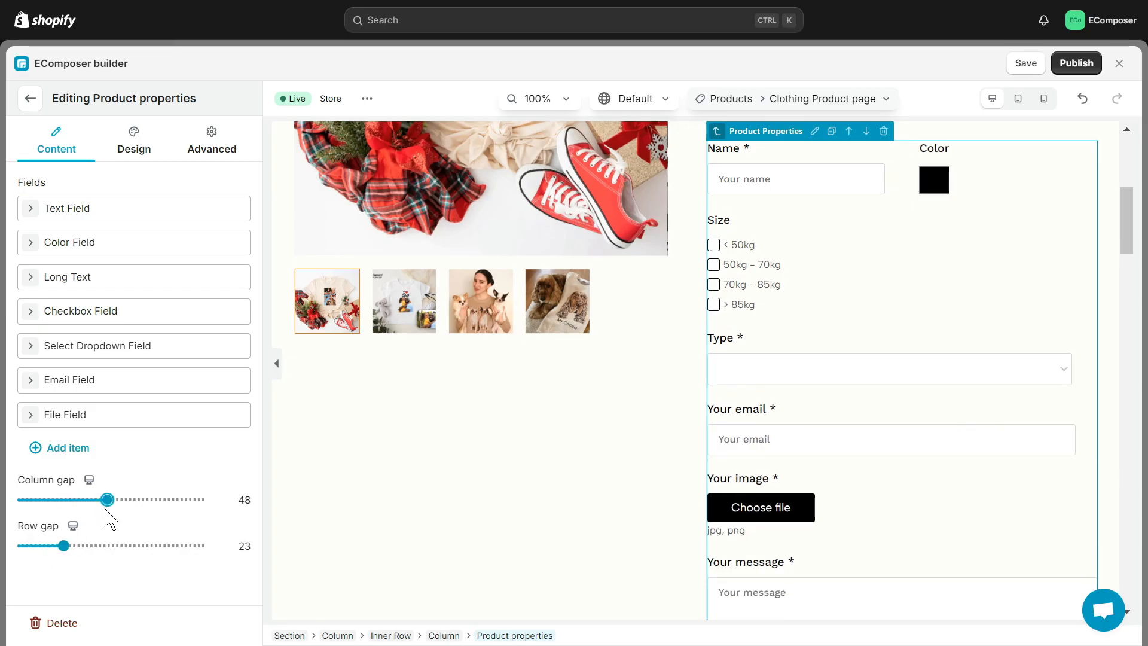
Step: Try the background colours #c23030 and #db9a9a in the form's general design settings and reset the background to default
{"action": "left_click", "coordinate": [134, 146]}
{"action": "left_click", "coordinate": [141, 191]}
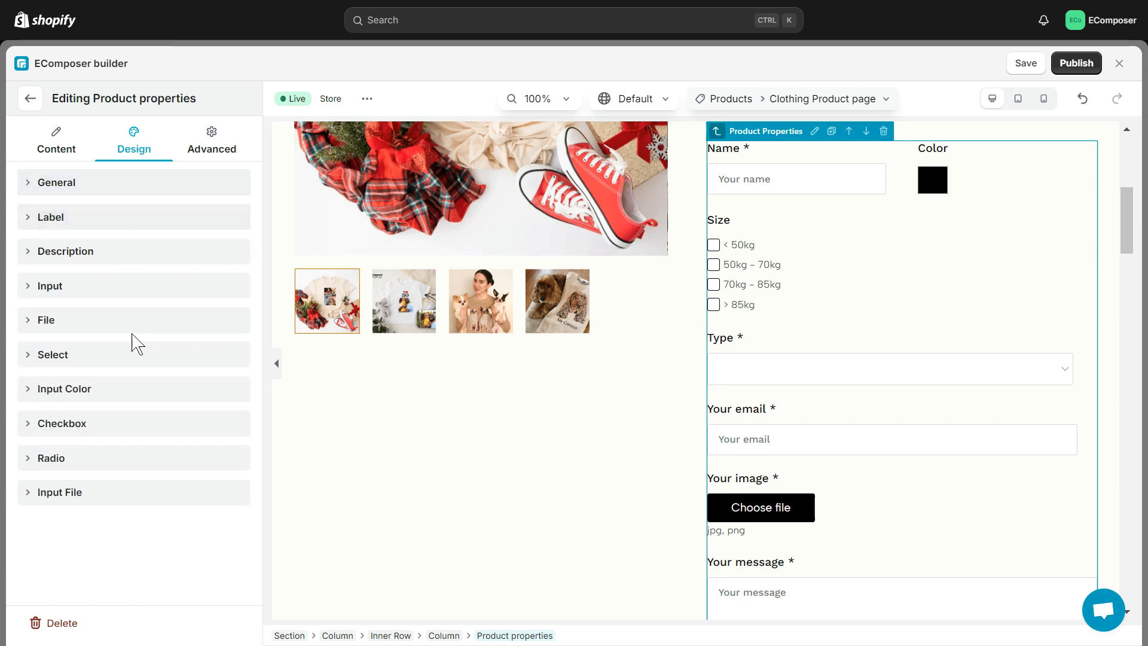
{"action": "left_click", "coordinate": [118, 182]}
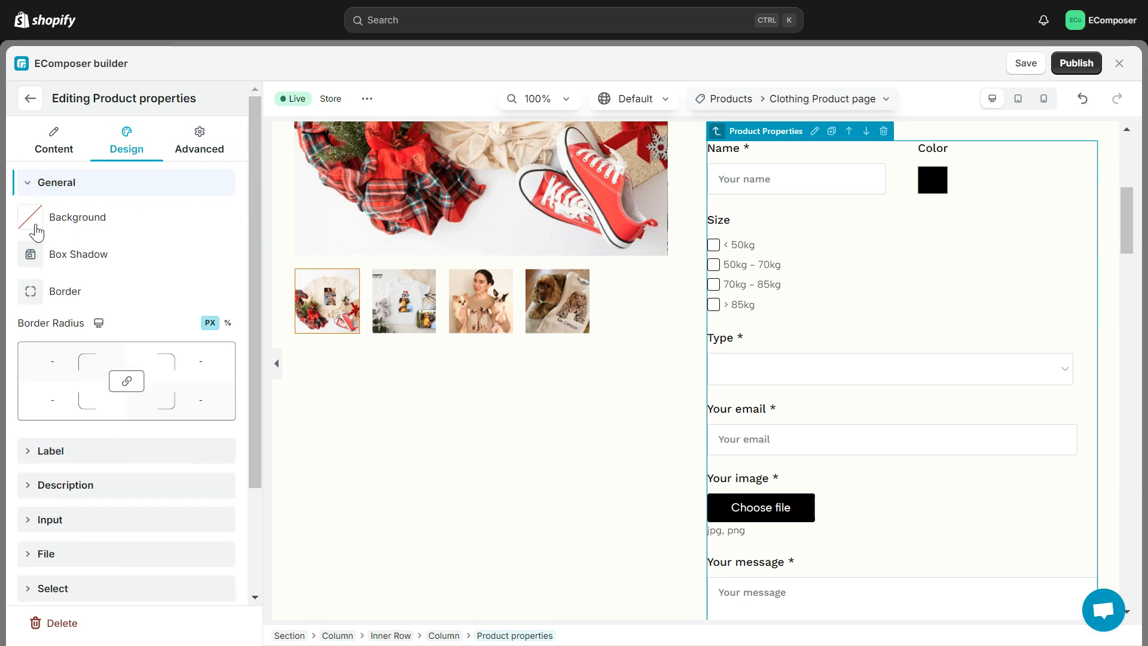
{"action": "left_click", "coordinate": [78, 228]}
{"action": "left_click", "coordinate": [127, 348]}
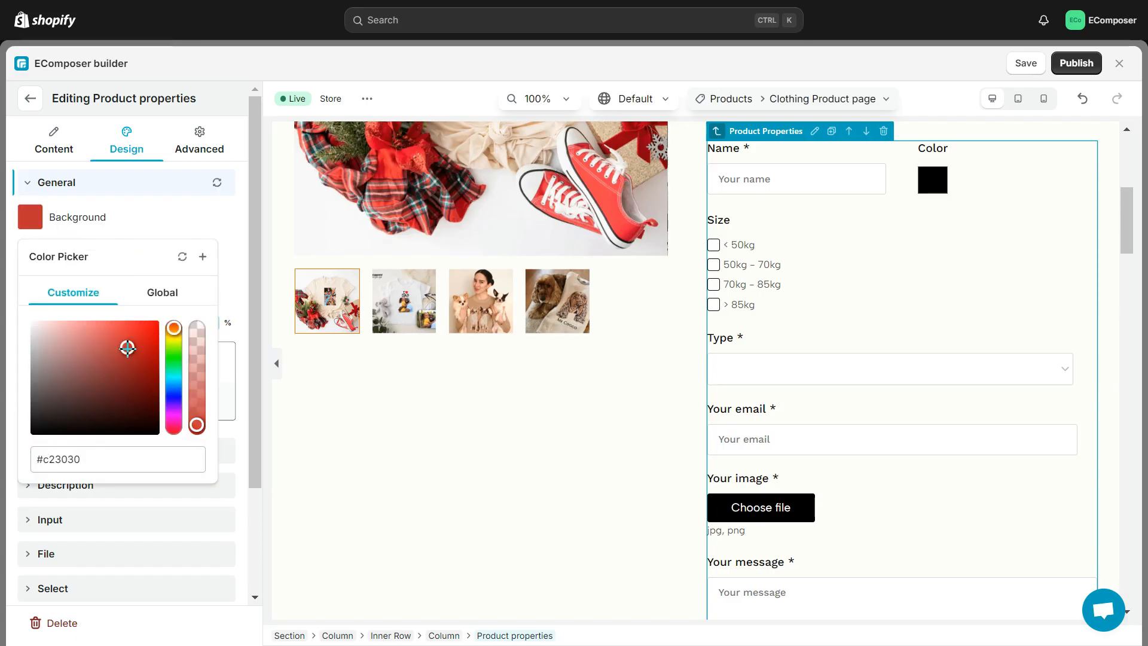
{"action": "left_click", "coordinate": [68, 338]}
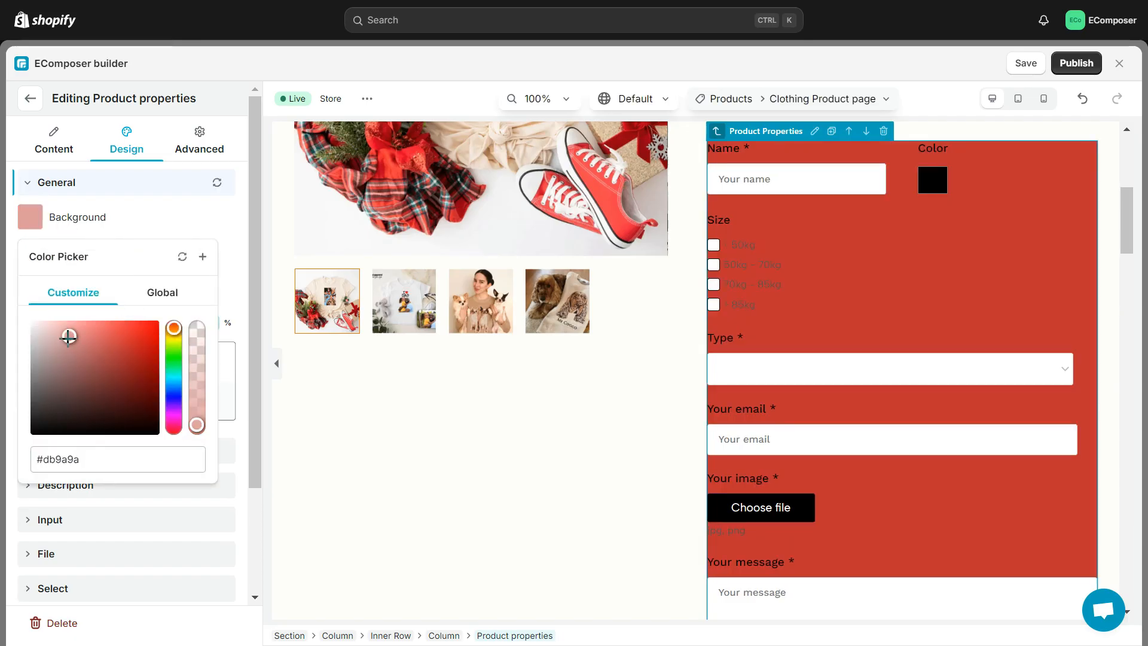
{"action": "left_click", "coordinate": [181, 256]}
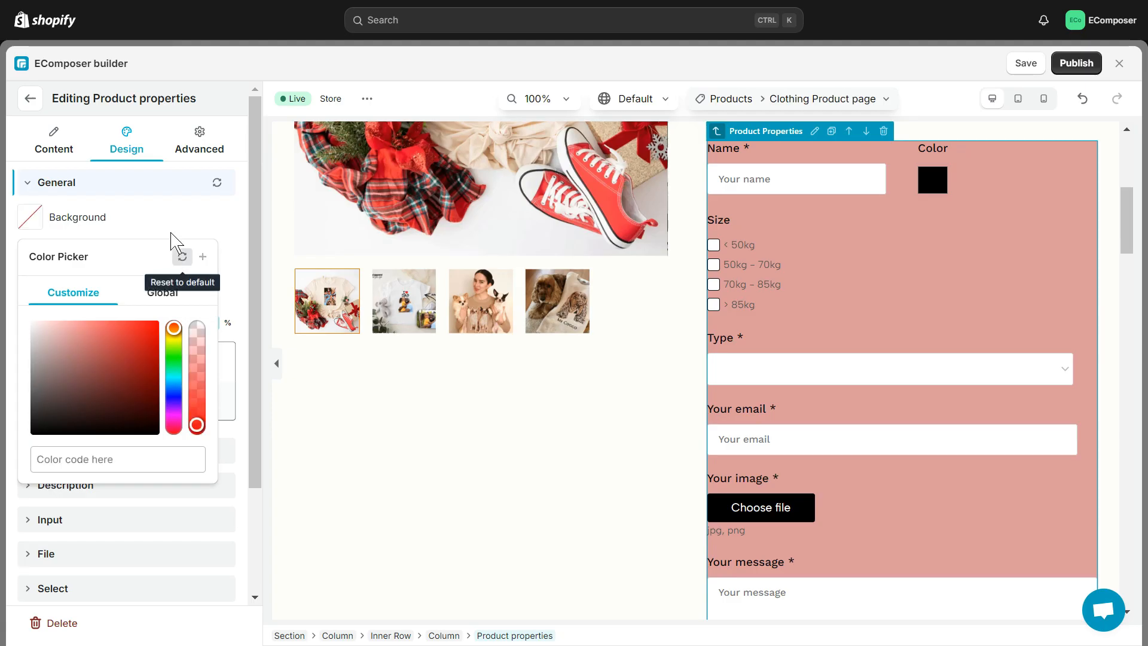
{"action": "left_click", "coordinate": [205, 215]}
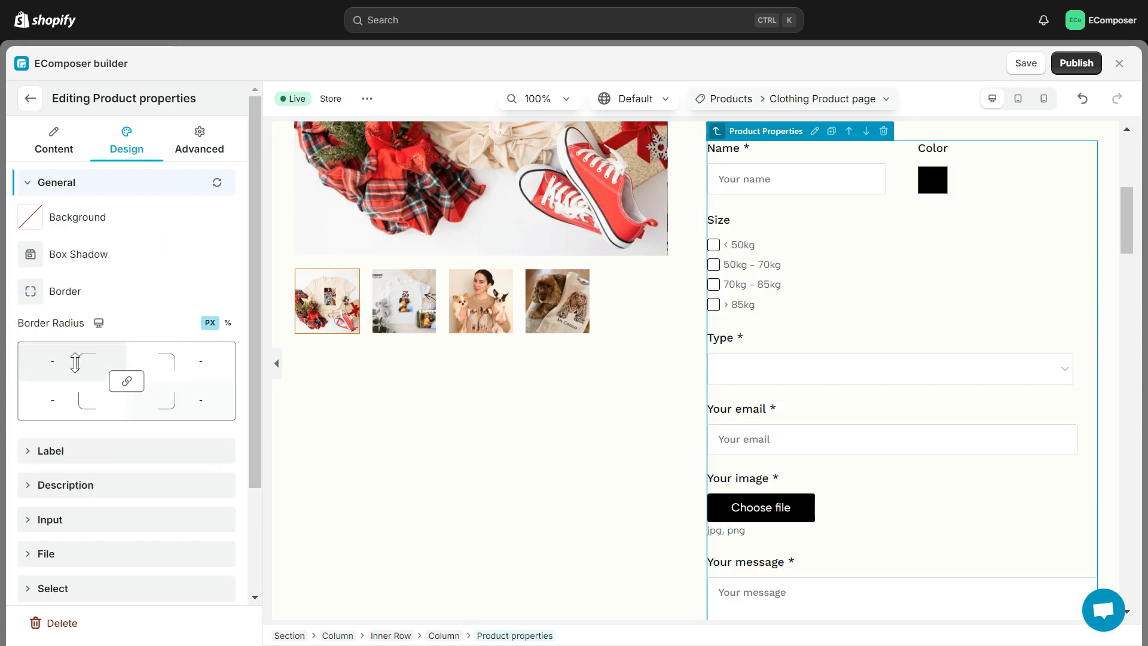
Step: Set the form's border radius to 5 px on all corners and collapse the General design settings
{"action": "left_click", "coordinate": [54, 369]}
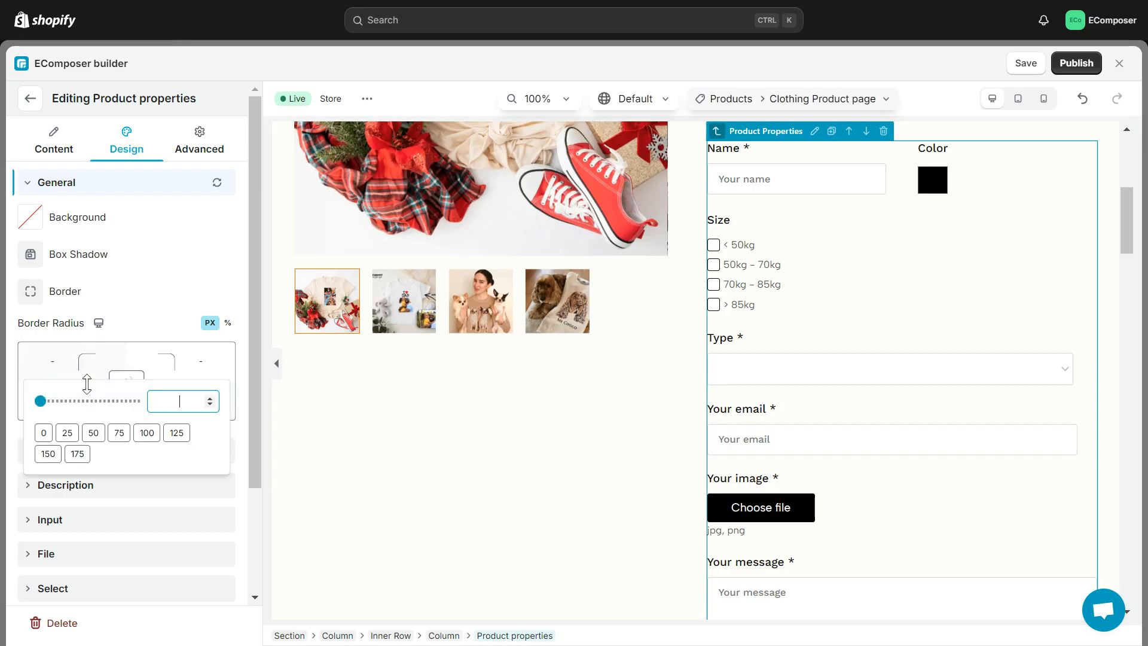
{"action": "type", "text": "5"}
{"action": "key", "text": "Return"}
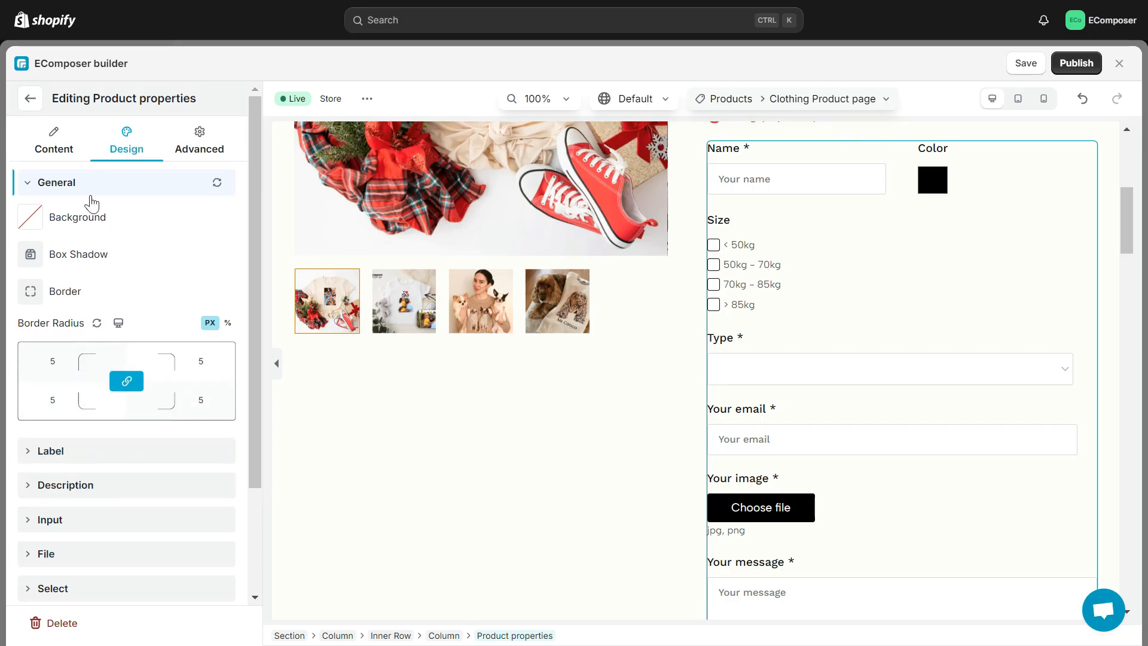
{"action": "left_click", "coordinate": [108, 182]}
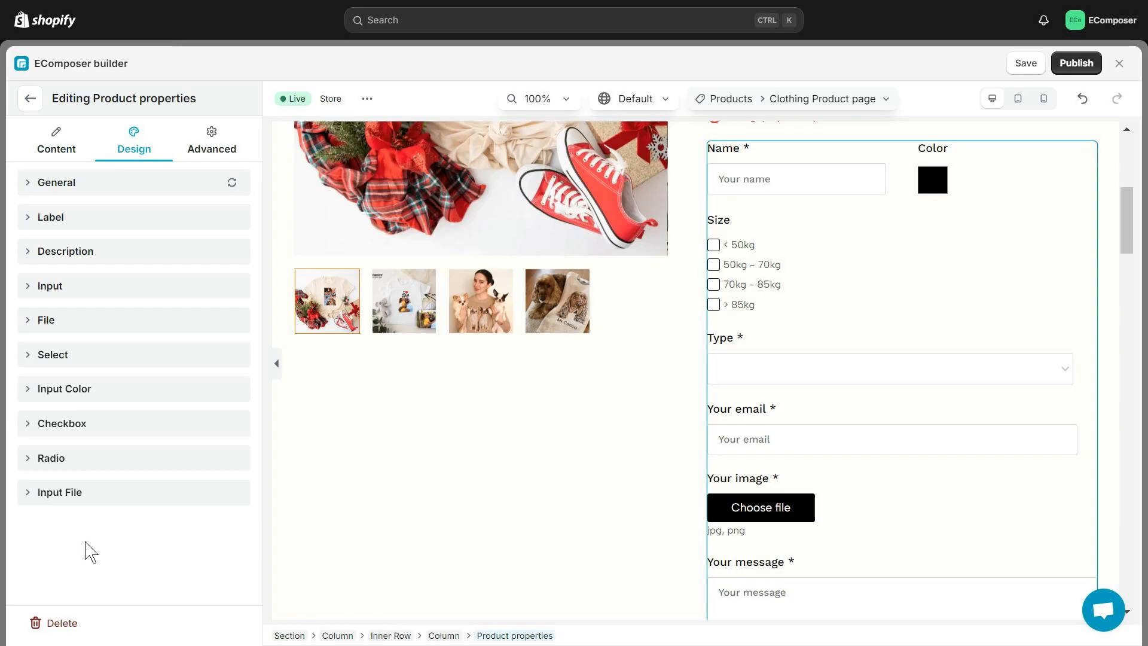
Step: Try left and right alignment for the Description text and reset the alignment
{"action": "left_click", "coordinate": [46, 251]}
{"action": "scroll", "coordinate": [154, 388], "scroll_direction": "down", "scroll_amount": 3}
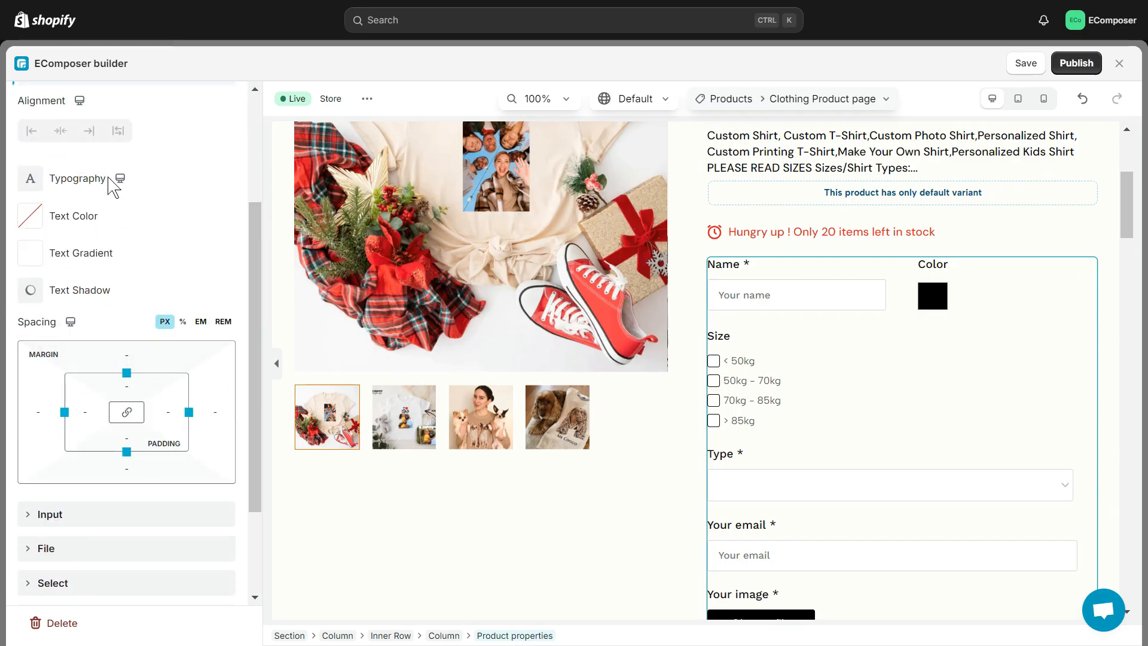
{"action": "scroll", "coordinate": [114, 187], "scroll_direction": "up", "scroll_amount": 1}
{"action": "left_click", "coordinate": [32, 165]}
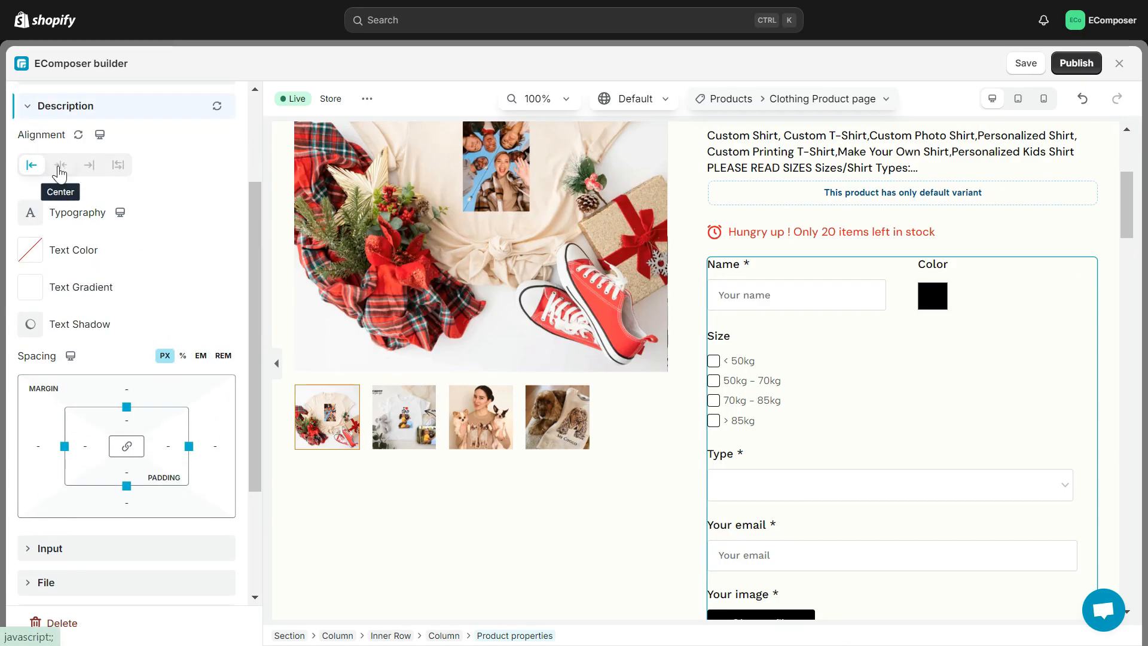
{"action": "left_click", "coordinate": [89, 165]}
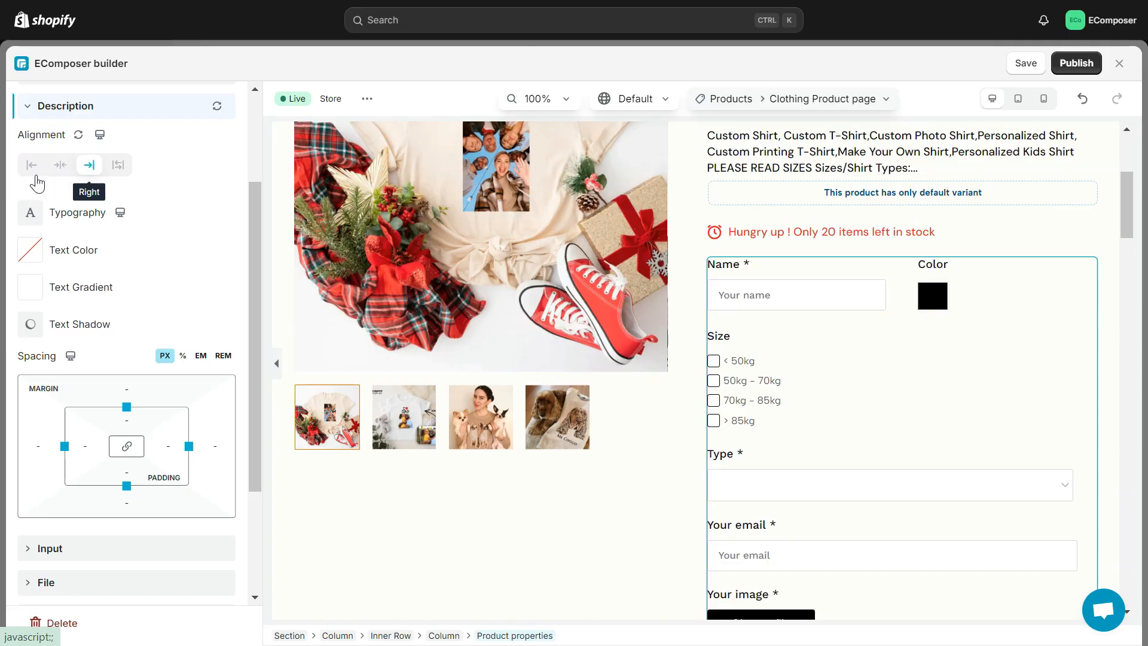
{"action": "left_click", "coordinate": [78, 134]}
Step: Set the Description typography to the Google font DM Sans
{"action": "left_click", "coordinate": [30, 214]}
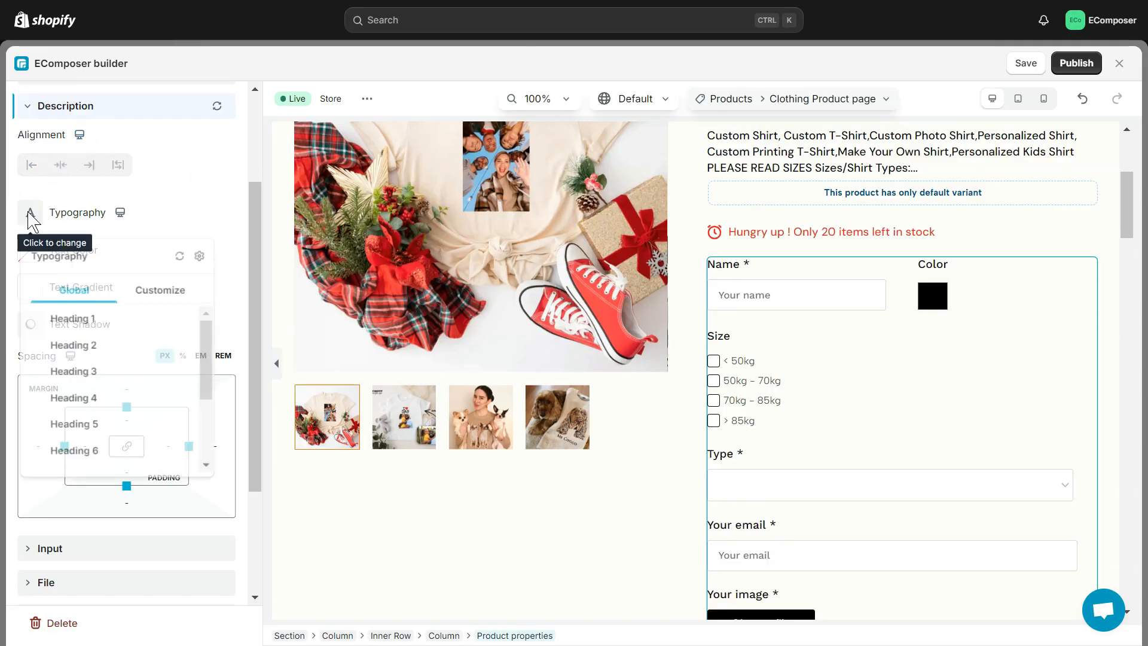
{"action": "left_click", "coordinate": [160, 291]}
{"action": "left_click", "coordinate": [149, 336]}
{"action": "left_click", "coordinate": [160, 290]}
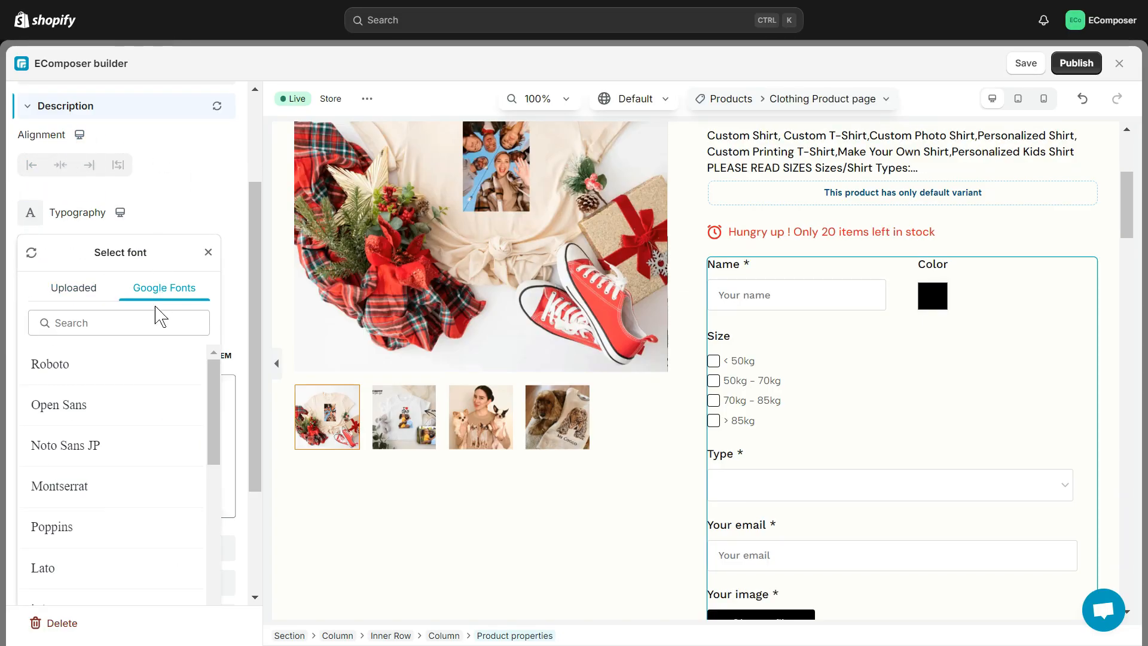
{"action": "scroll", "coordinate": [124, 389], "scroll_direction": "down", "scroll_amount": 10}
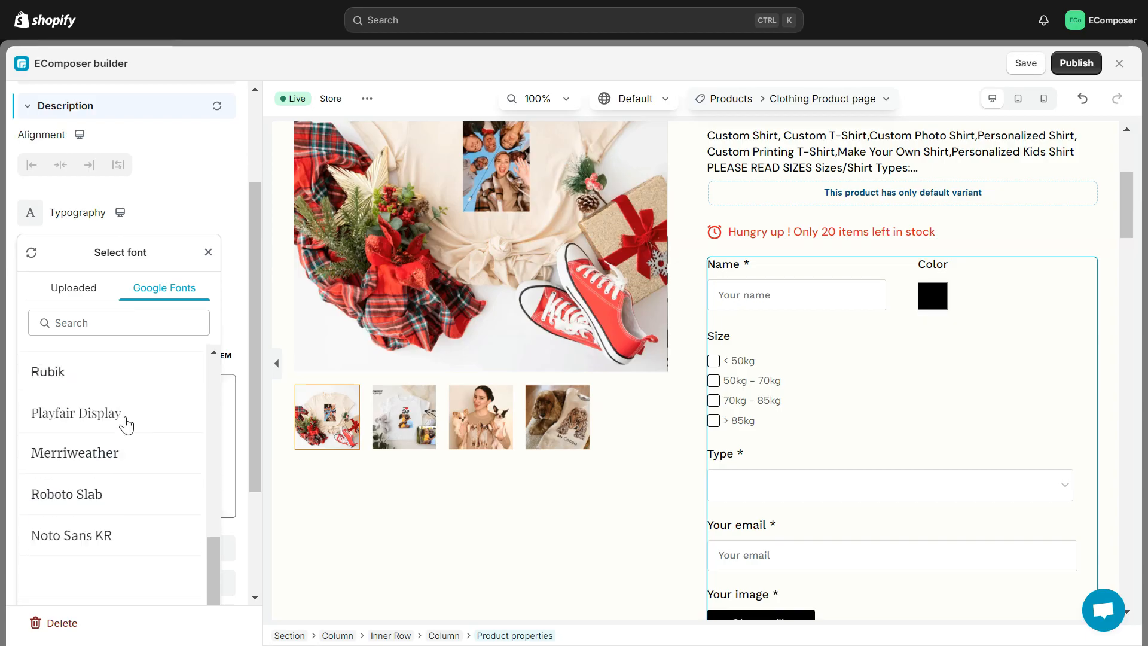
{"action": "scroll", "coordinate": [124, 422], "scroll_direction": "down", "scroll_amount": 10}
{"action": "left_click", "coordinate": [90, 507]}
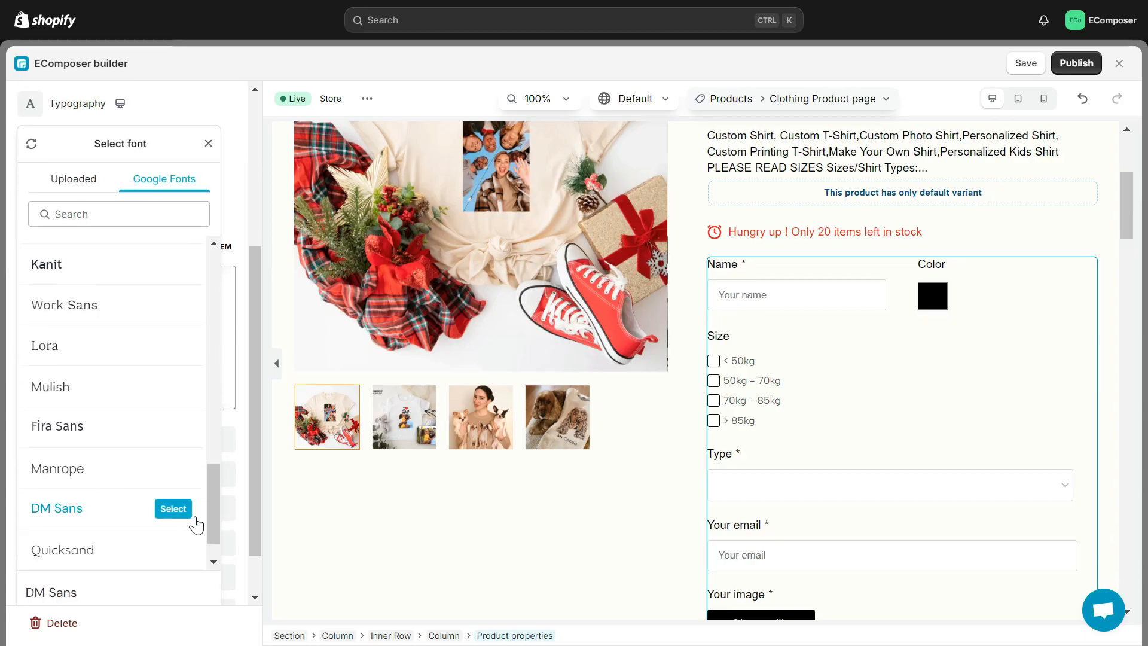
{"action": "left_click", "coordinate": [173, 509]}
{"action": "left_click", "coordinate": [78, 104]}
{"action": "scroll", "coordinate": [87, 304], "scroll_direction": "up", "scroll_amount": 4}
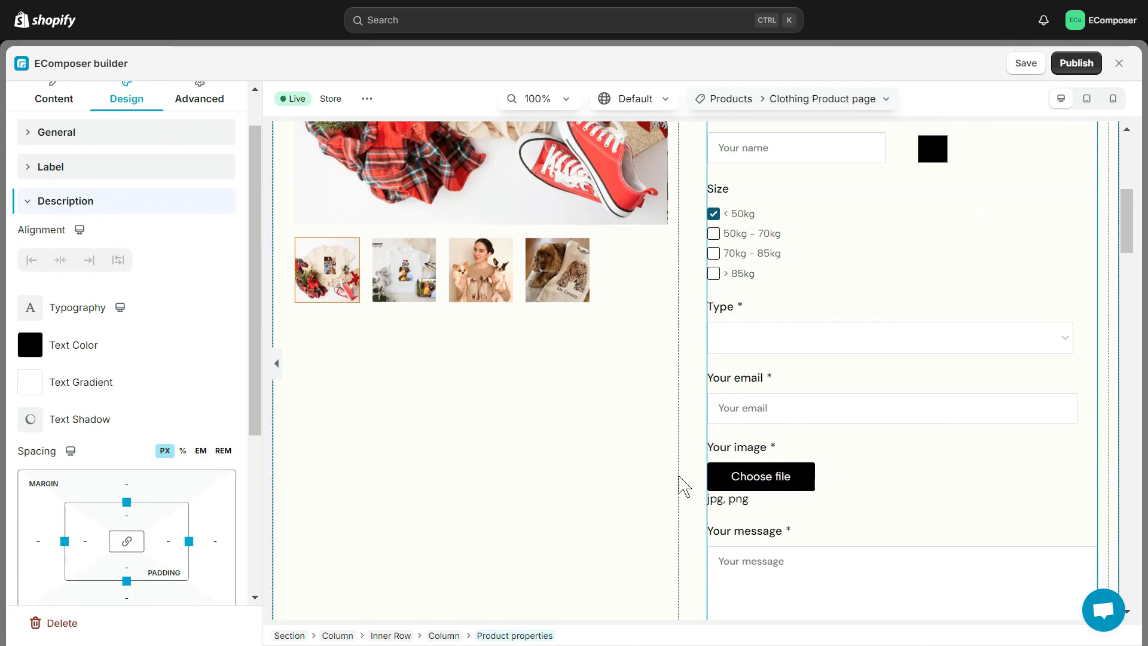
Step: Look through the typography options in the File design settings
{"action": "scroll", "coordinate": [217, 364], "scroll_direction": "down", "scroll_amount": 5}
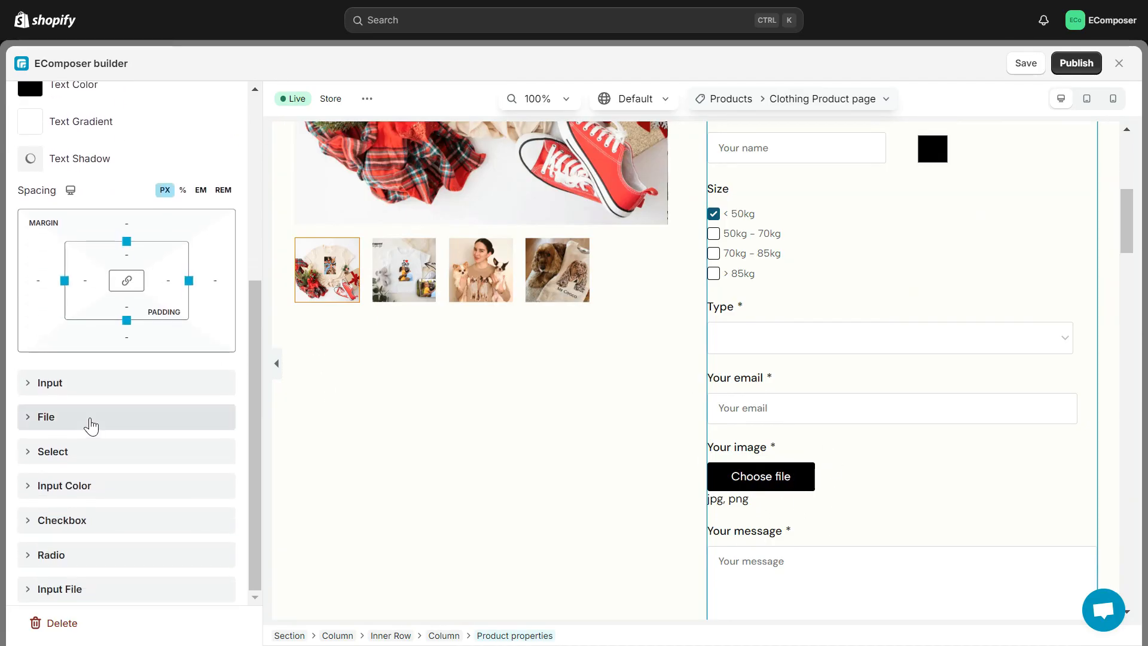
{"action": "left_click", "coordinate": [91, 426]}
{"action": "left_click", "coordinate": [89, 144]}
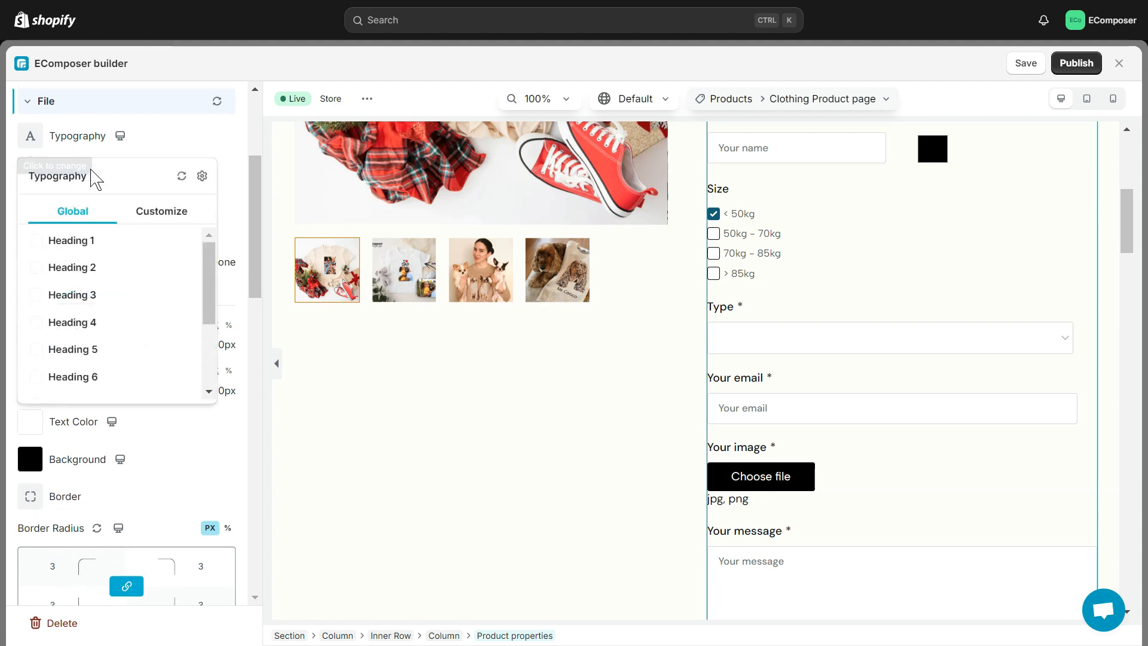
{"action": "left_click", "coordinate": [181, 219]}
{"action": "left_click", "coordinate": [85, 214]}
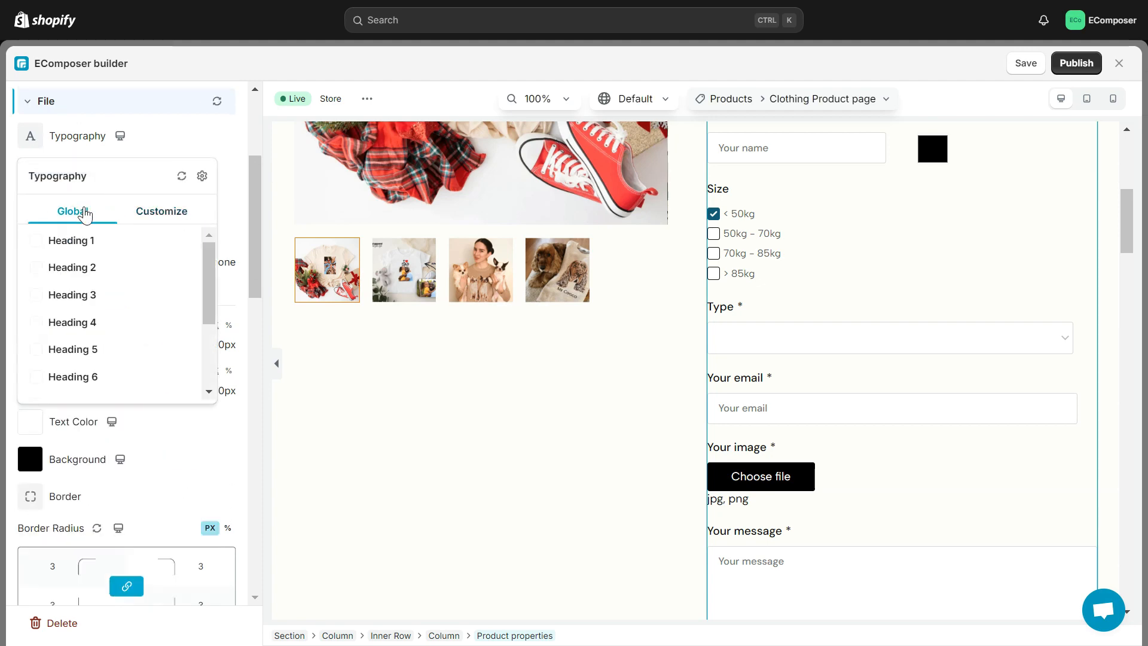
{"action": "left_click", "coordinate": [152, 147]}
Step: Try a red background on the Choose file button and reset the File design settings
{"action": "scroll", "coordinate": [137, 378], "scroll_direction": "down", "scroll_amount": 2}
{"action": "left_click", "coordinate": [86, 364]}
{"action": "left_click", "coordinate": [73, 450]}
{"action": "left_click_drag", "start_coordinate": [94, 372], "coordinate": [132, 319]}
{"action": "left_click_drag", "start_coordinate": [156, 280], "coordinate": [149, 285]}
{"action": "left_click", "coordinate": [221, 160]}
{"action": "scroll", "coordinate": [183, 339], "scroll_direction": "up", "scroll_amount": 4}
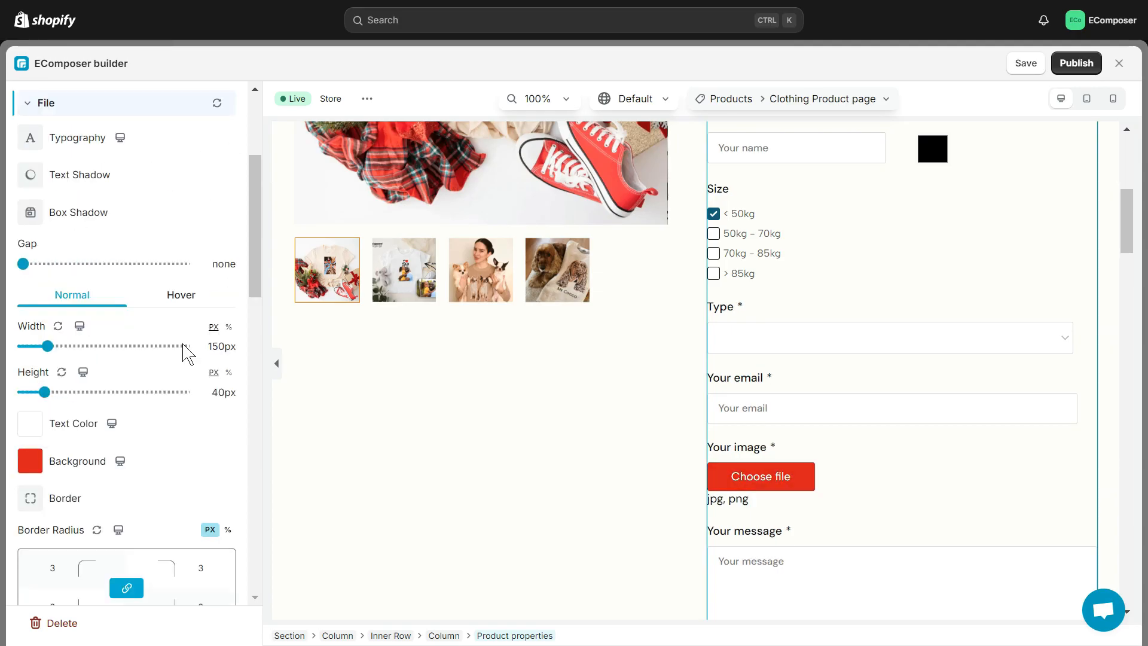
{"action": "left_click", "coordinate": [217, 253]}
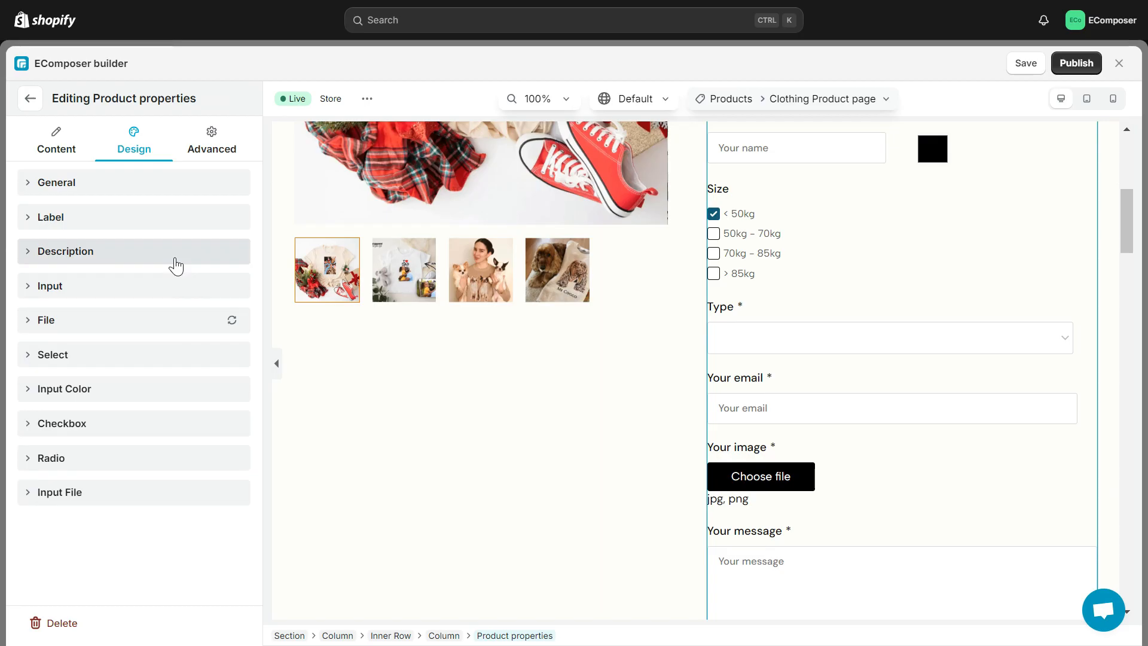
Step: Set the Label typography to the Google font DM Sans by searching for DM
{"action": "left_click", "coordinate": [82, 218]}
{"action": "left_click", "coordinate": [30, 324]}
{"action": "left_click", "coordinate": [158, 446]}
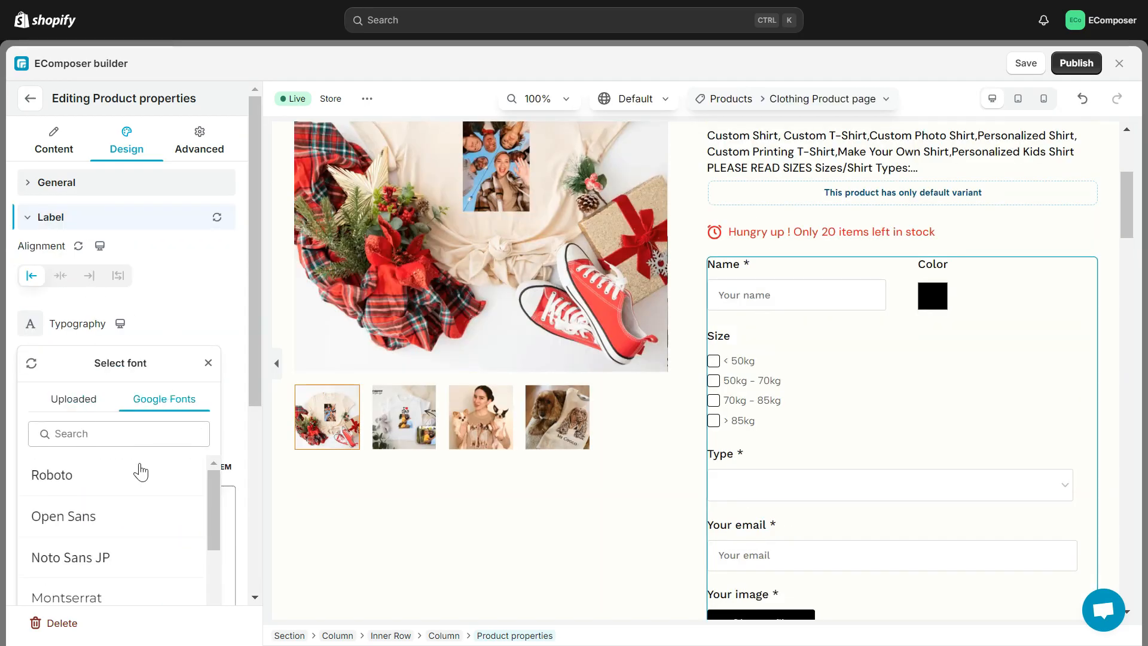
{"action": "type", "text": "DM"}
{"action": "left_click", "coordinate": [139, 477]}
{"action": "left_click", "coordinate": [200, 308]}
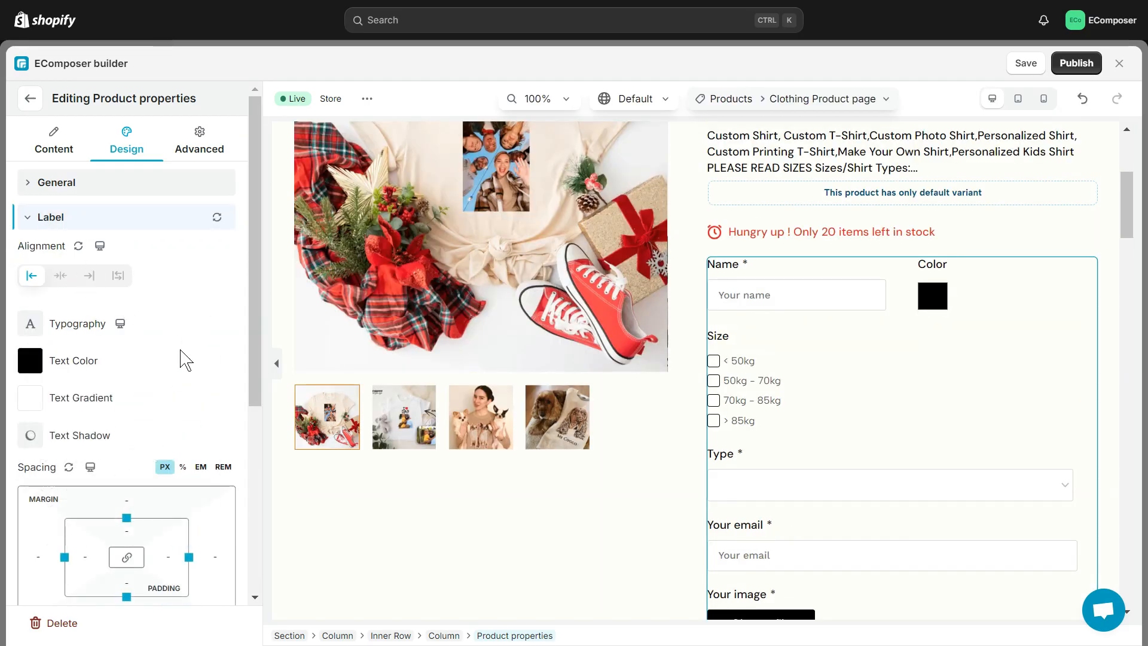
Step: Review the Label and Input design settings, collapse them and look over the form in the page preview
{"action": "scroll", "coordinate": [185, 359], "scroll_direction": "down", "scroll_amount": 4}
{"action": "scroll", "coordinate": [185, 359], "scroll_direction": "up", "scroll_amount": 2}
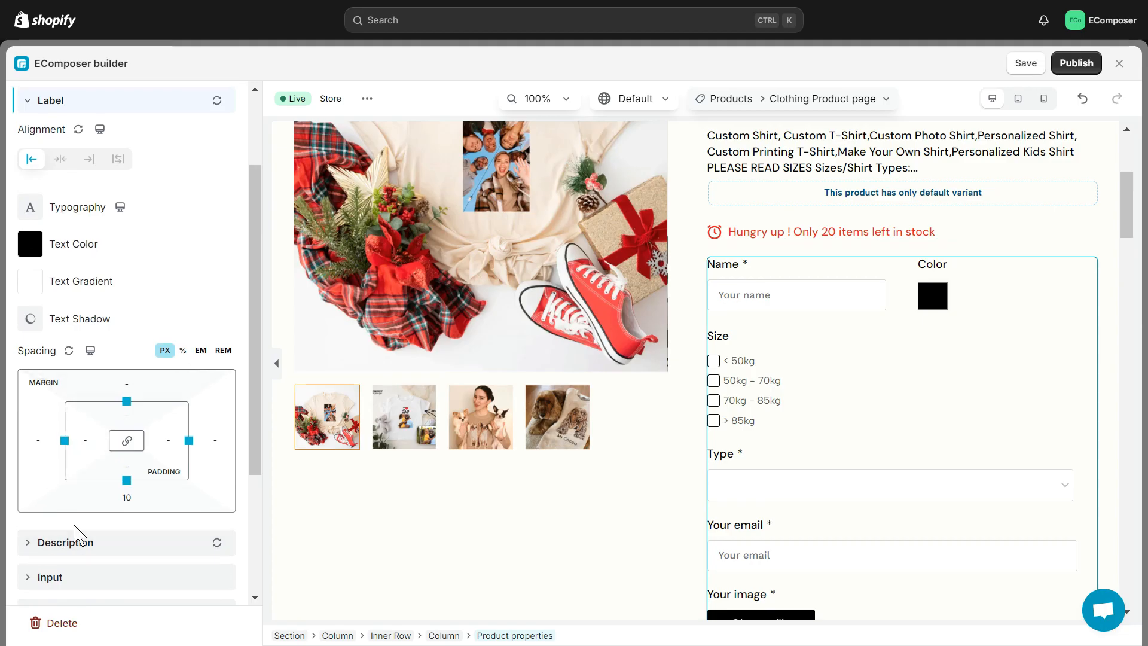
{"action": "scroll", "coordinate": [102, 508], "scroll_direction": "down", "scroll_amount": 4}
{"action": "scroll", "coordinate": [126, 419], "scroll_direction": "up", "scroll_amount": 6}
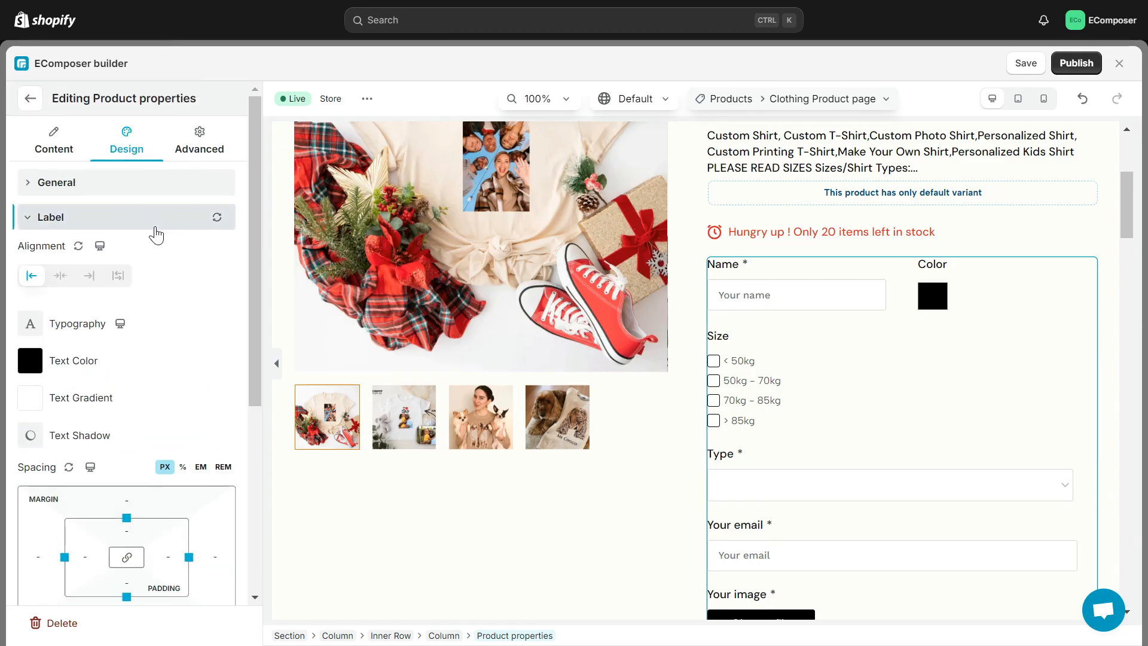
{"action": "left_click", "coordinate": [155, 228]}
{"action": "left_click", "coordinate": [78, 392]}
{"action": "scroll", "coordinate": [73, 396], "scroll_direction": "down", "scroll_amount": 5}
{"action": "scroll", "coordinate": [78, 361], "scroll_direction": "up", "scroll_amount": 5}
{"action": "left_click", "coordinate": [157, 293]}
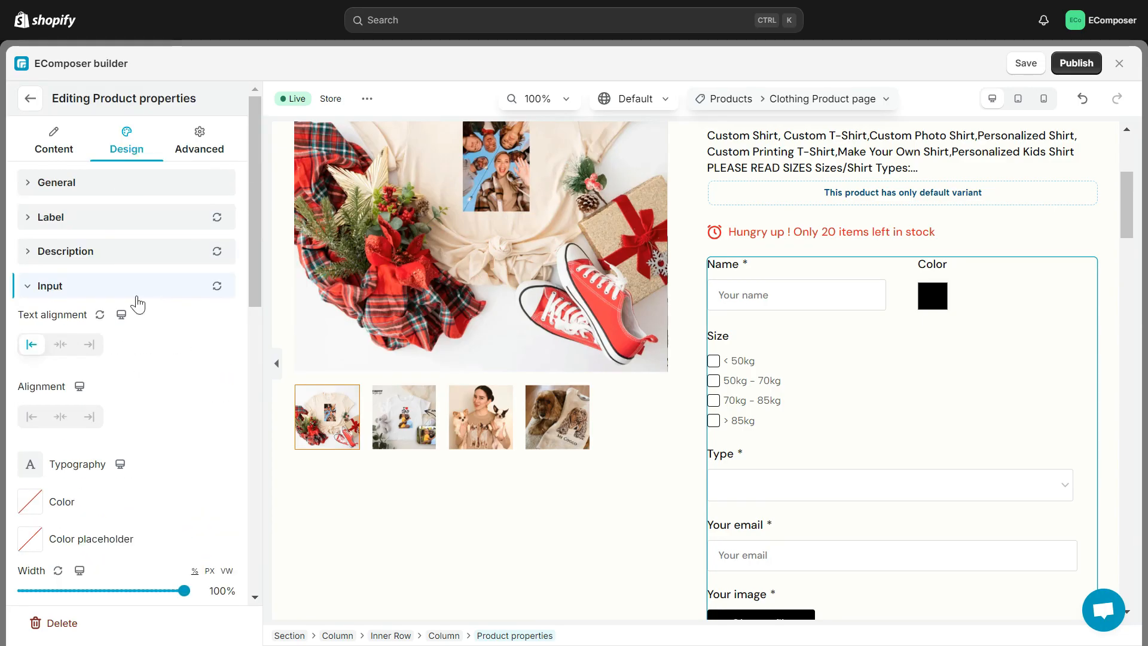
{"action": "left_click", "coordinate": [137, 297]}
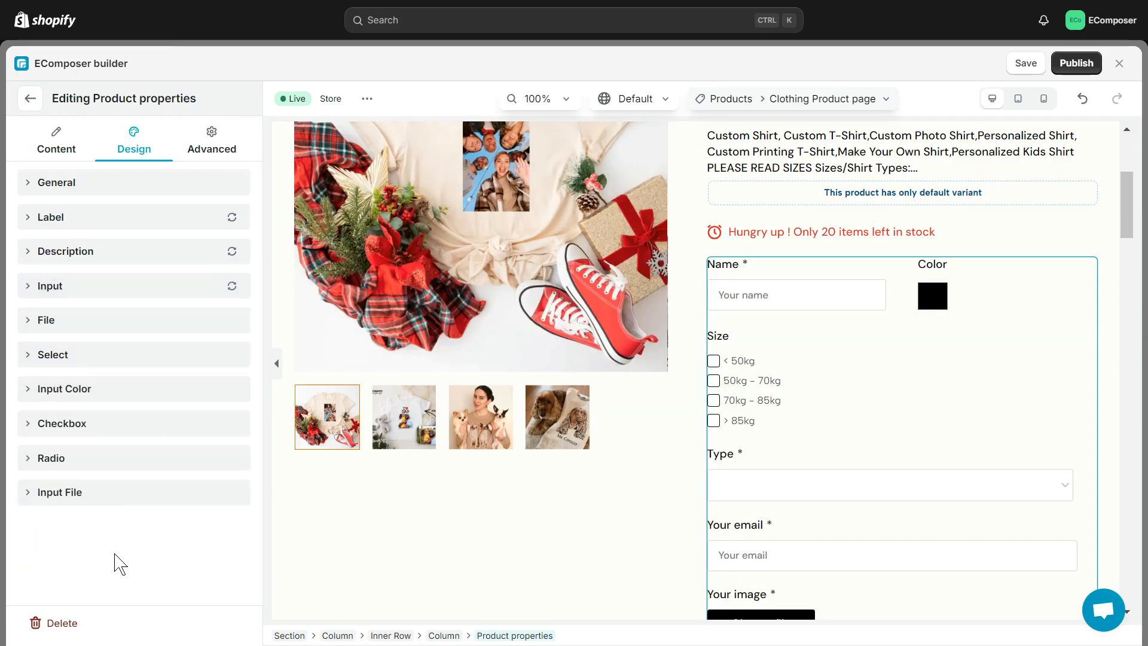
{"action": "scroll", "coordinate": [853, 474], "scroll_direction": "down", "scroll_amount": 3}
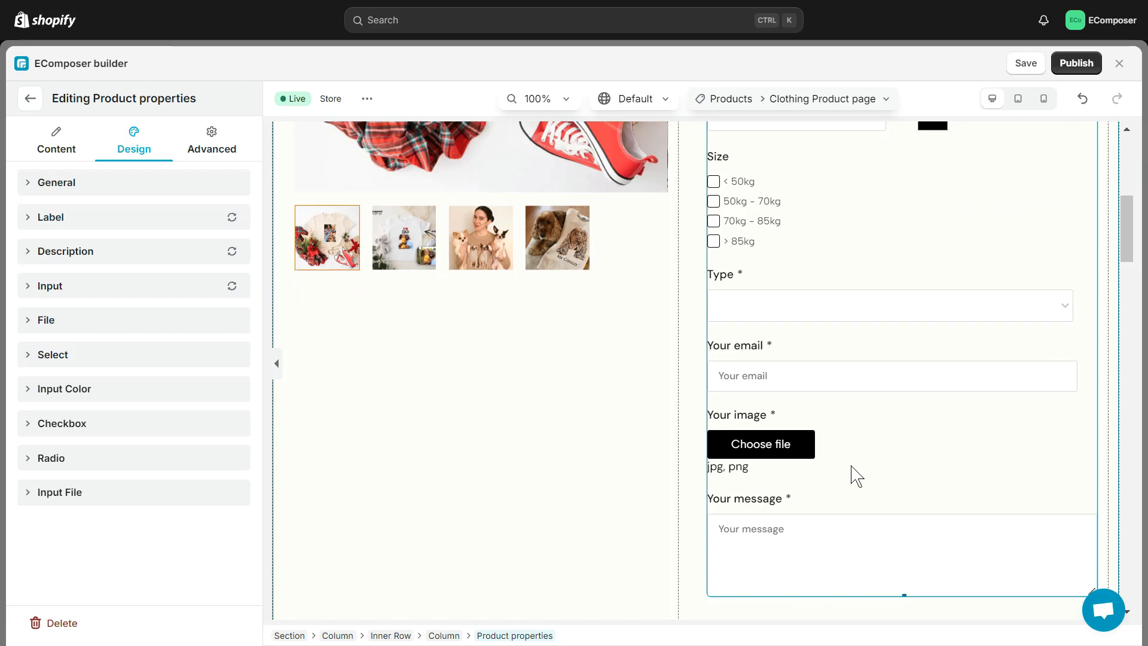
{"action": "scroll", "coordinate": [854, 474], "scroll_direction": "up", "scroll_amount": 3}
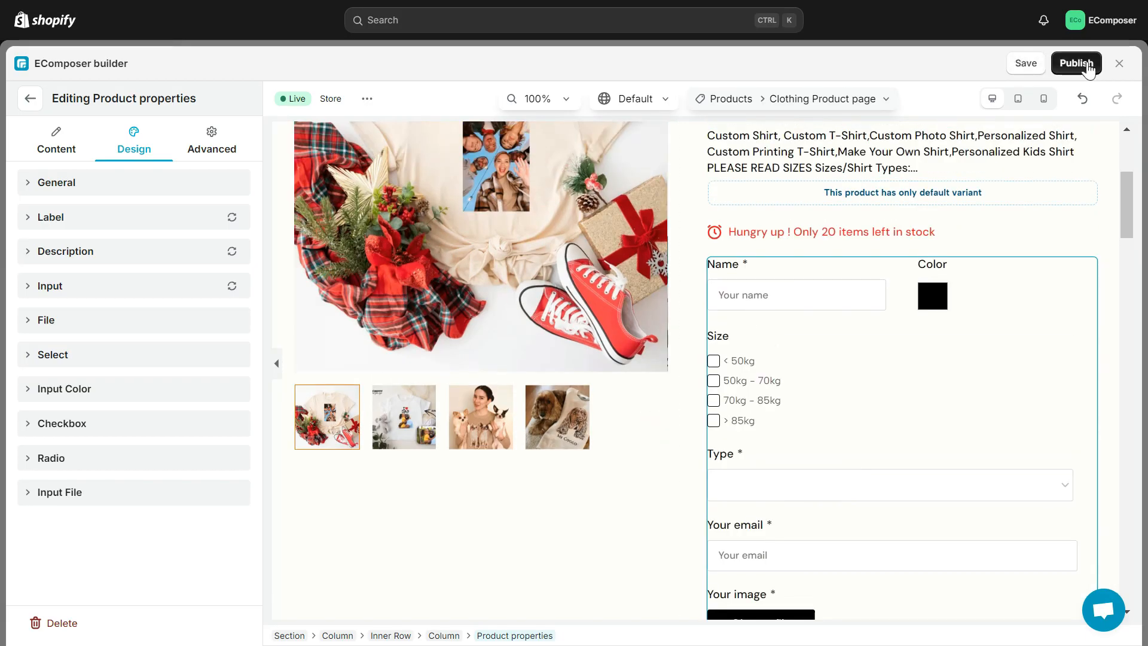
Step: Save and publish the Clothing Product page template, and view it on the storefront with the preview bar hidden
{"action": "left_click", "coordinate": [1077, 64]}
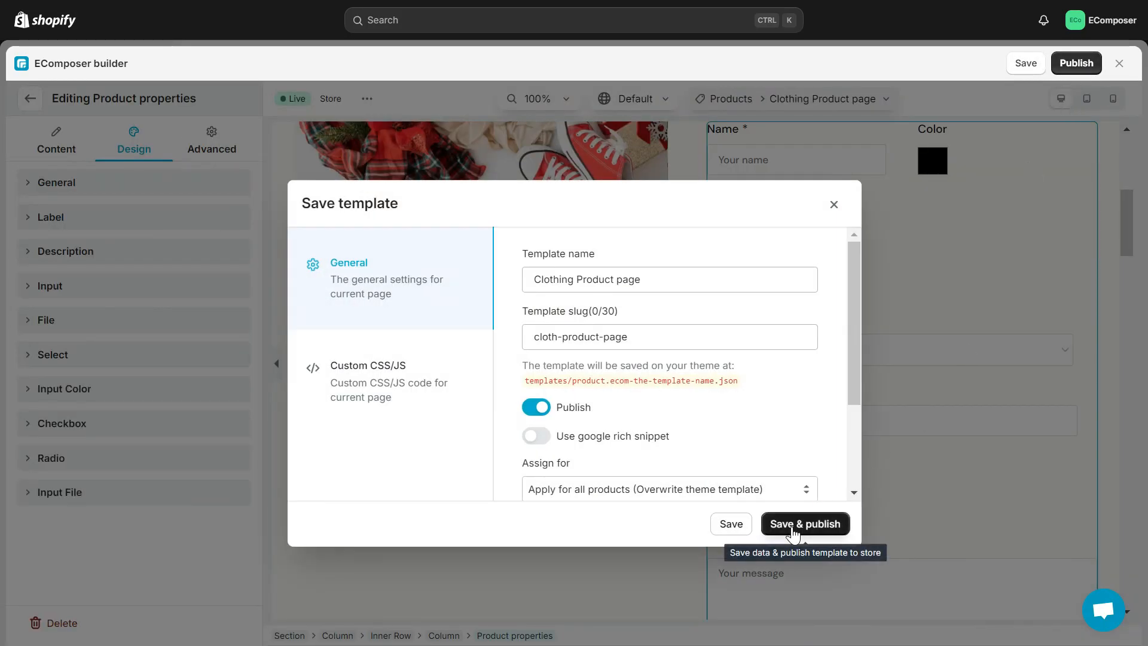
{"action": "left_click", "coordinate": [794, 525]}
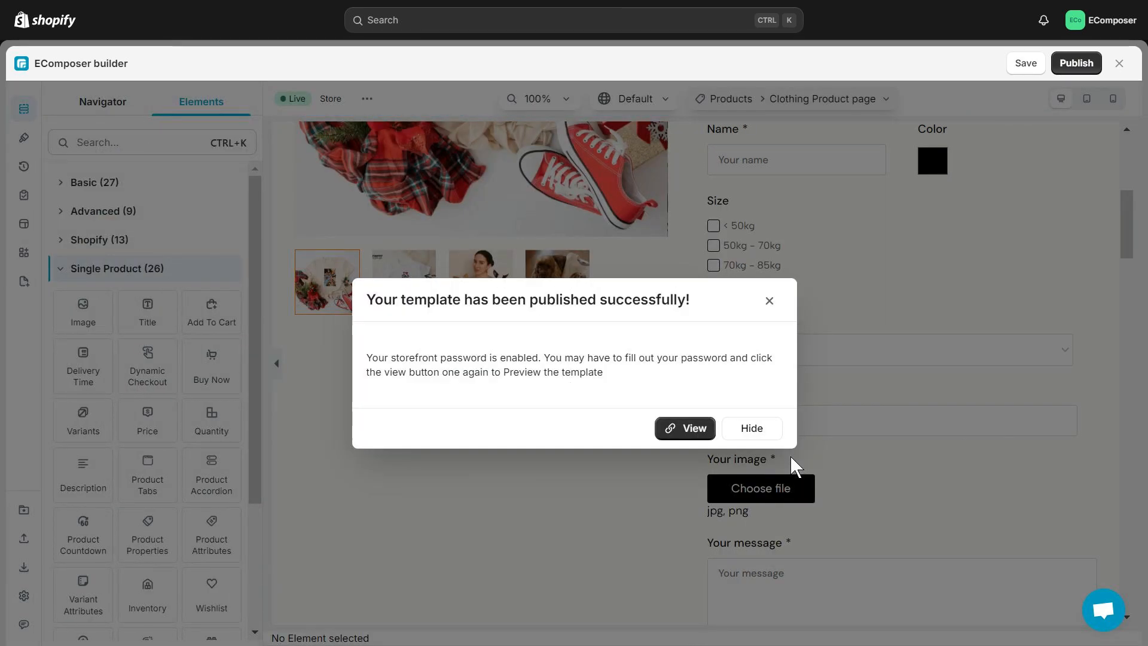
{"action": "left_click", "coordinate": [679, 433]}
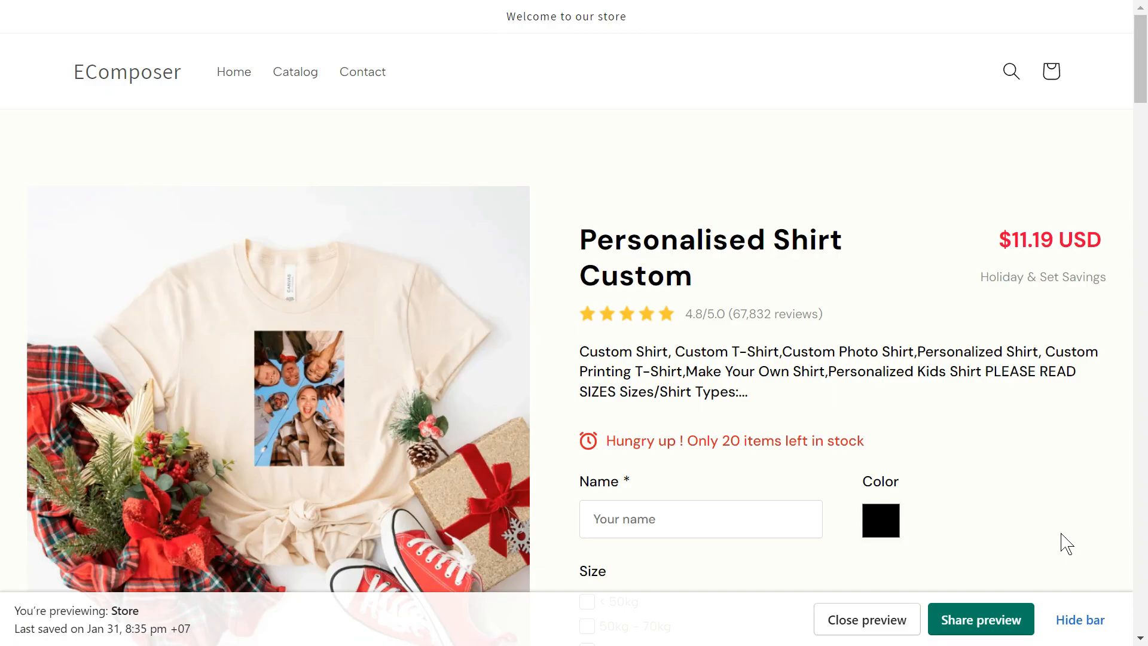
{"action": "left_click", "coordinate": [1079, 620]}
Step: Fill the product form's Name field with EComposer and set Color to the blue RGB 75, 154, 170
{"action": "scroll", "coordinate": [891, 295], "scroll_direction": "down", "scroll_amount": 5}
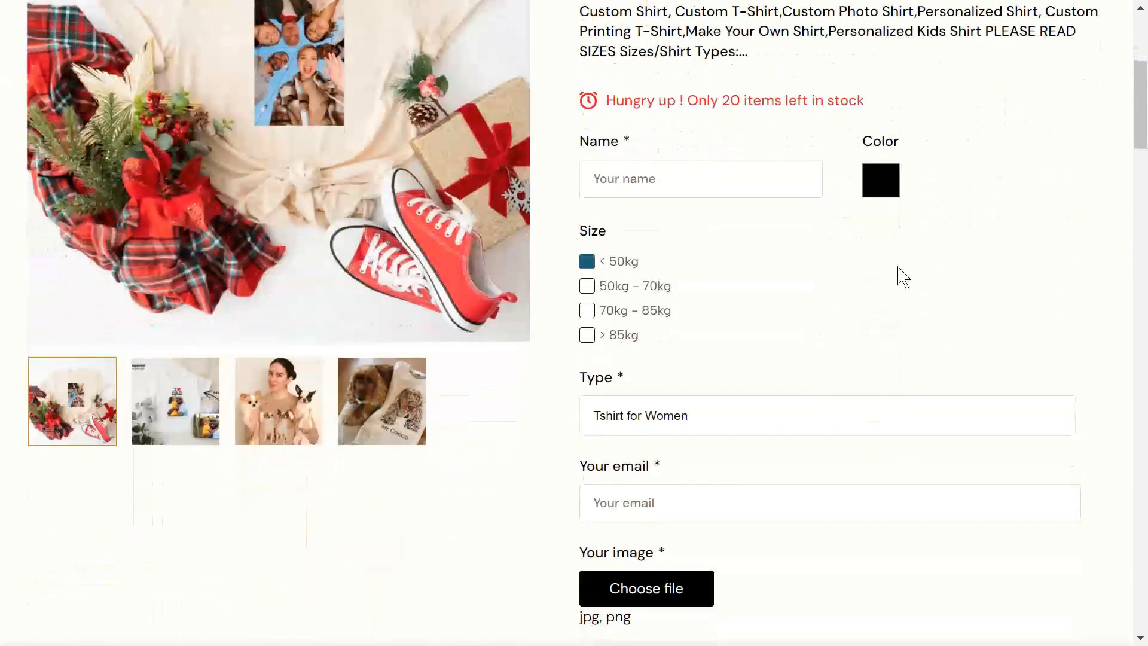
{"action": "type", "text": "EComposer"}
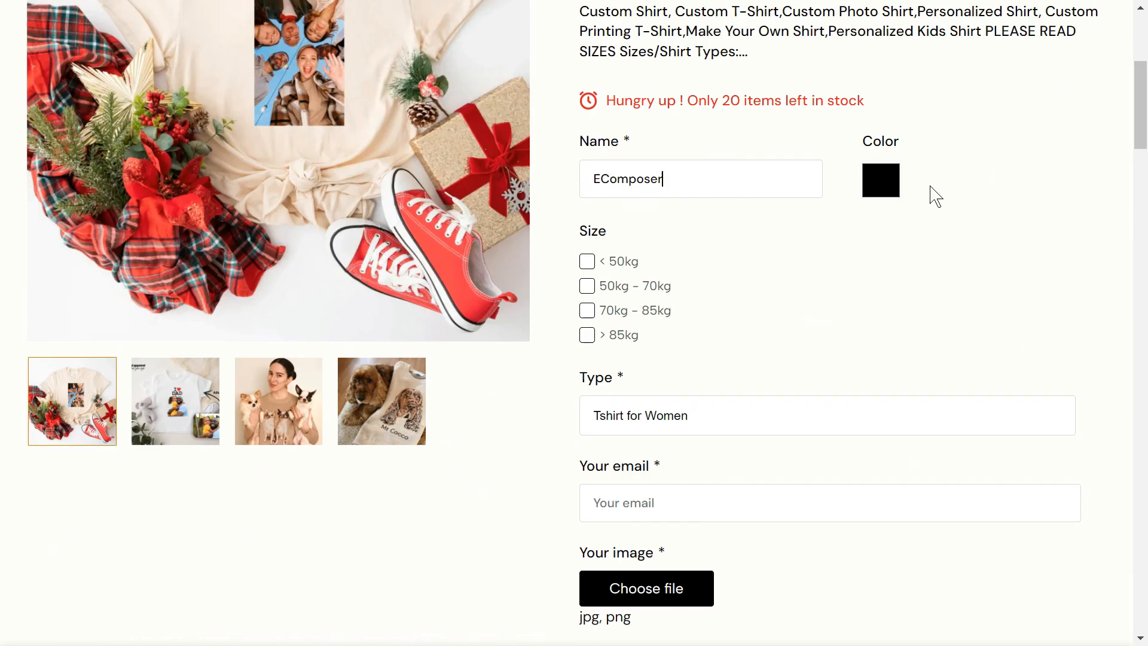
{"action": "left_click", "coordinate": [870, 171]}
{"action": "left_click", "coordinate": [950, 228]}
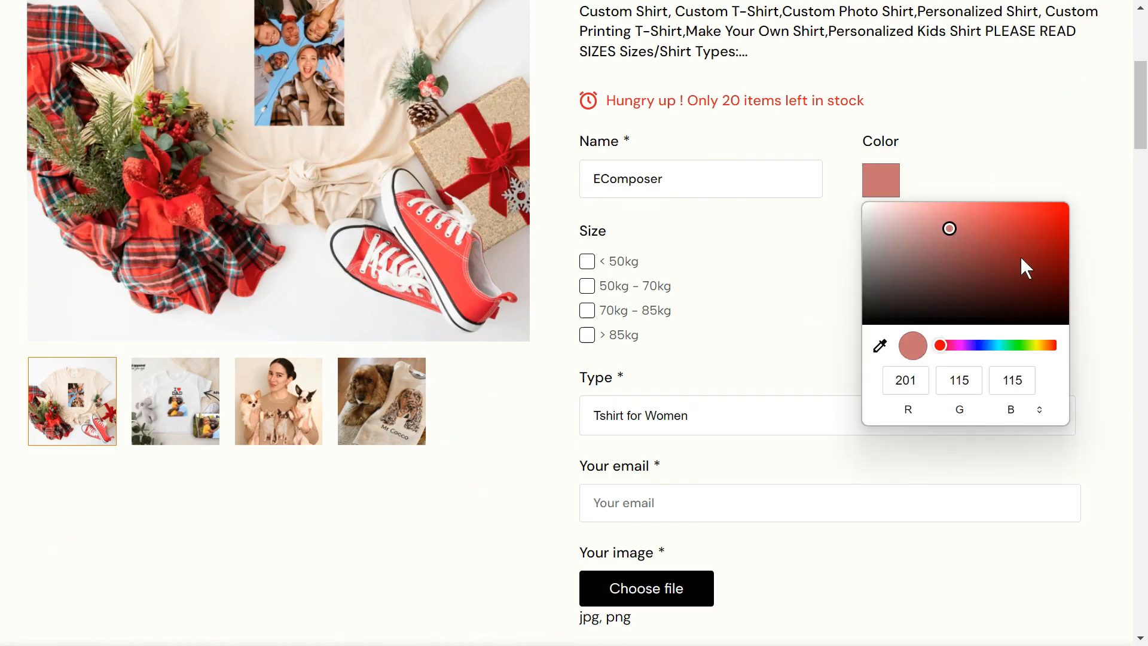
{"action": "left_click_drag", "start_coordinate": [976, 348], "coordinate": [996, 352]}
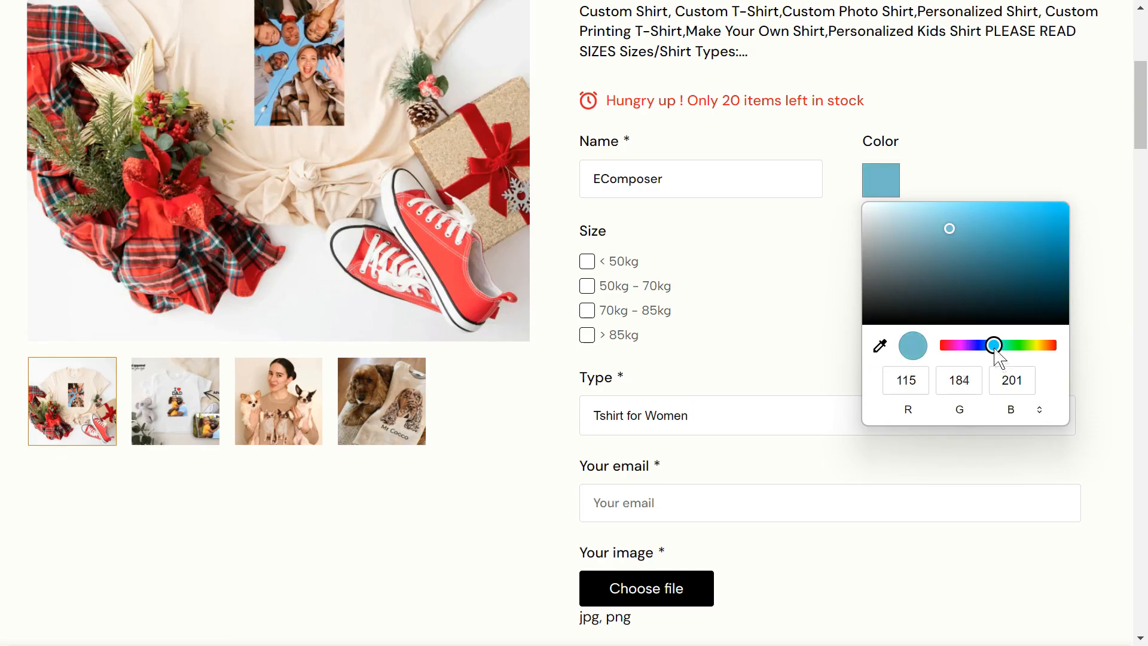
{"action": "left_click_drag", "start_coordinate": [979, 258], "coordinate": [973, 217]}
{"action": "left_click", "coordinate": [977, 243]}
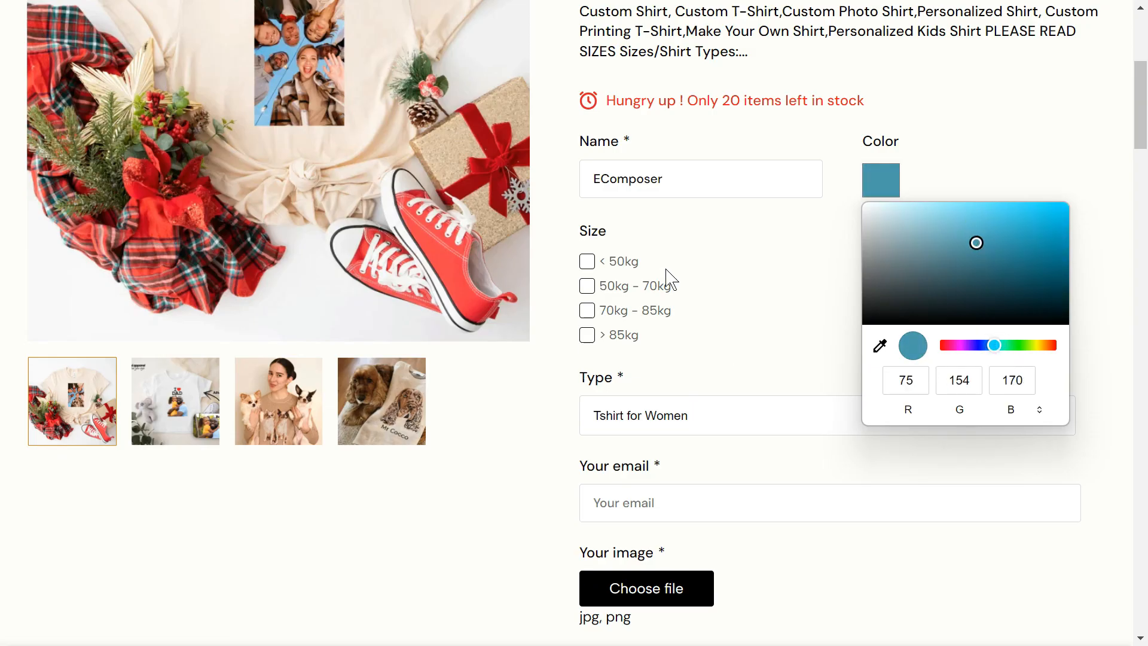
{"action": "left_click", "coordinate": [764, 245]}
{"action": "left_click", "coordinate": [782, 312]}
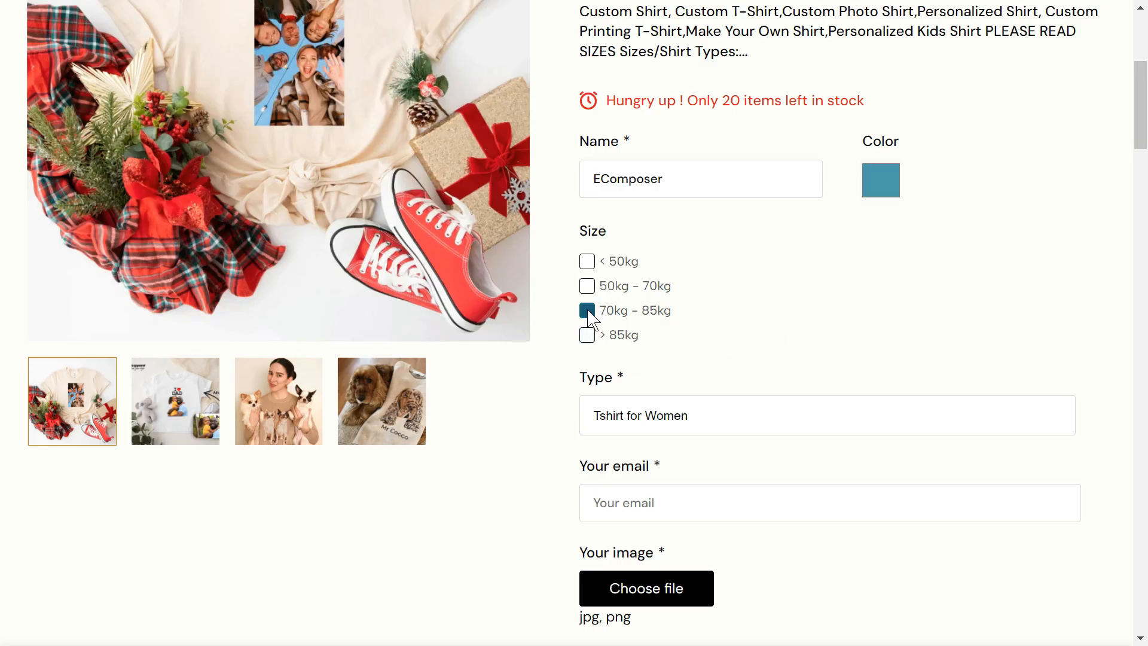
Step: Try the Size checkboxes, leaving only < 50kg ticked, and choose Tshirt for Women as the Type
{"action": "left_click", "coordinate": [587, 286]}
{"action": "left_click", "coordinate": [587, 310]}
{"action": "left_click", "coordinate": [587, 262]}
{"action": "left_click", "coordinate": [600, 307]}
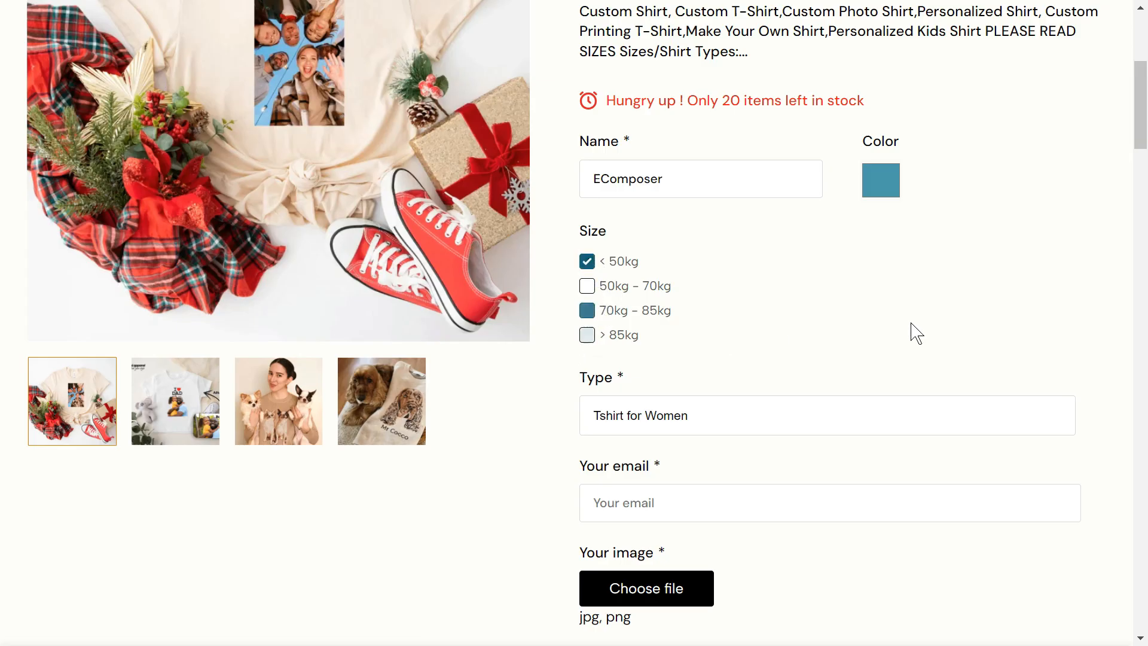
{"action": "left_click", "coordinate": [825, 420]}
{"action": "left_click", "coordinate": [777, 457]}
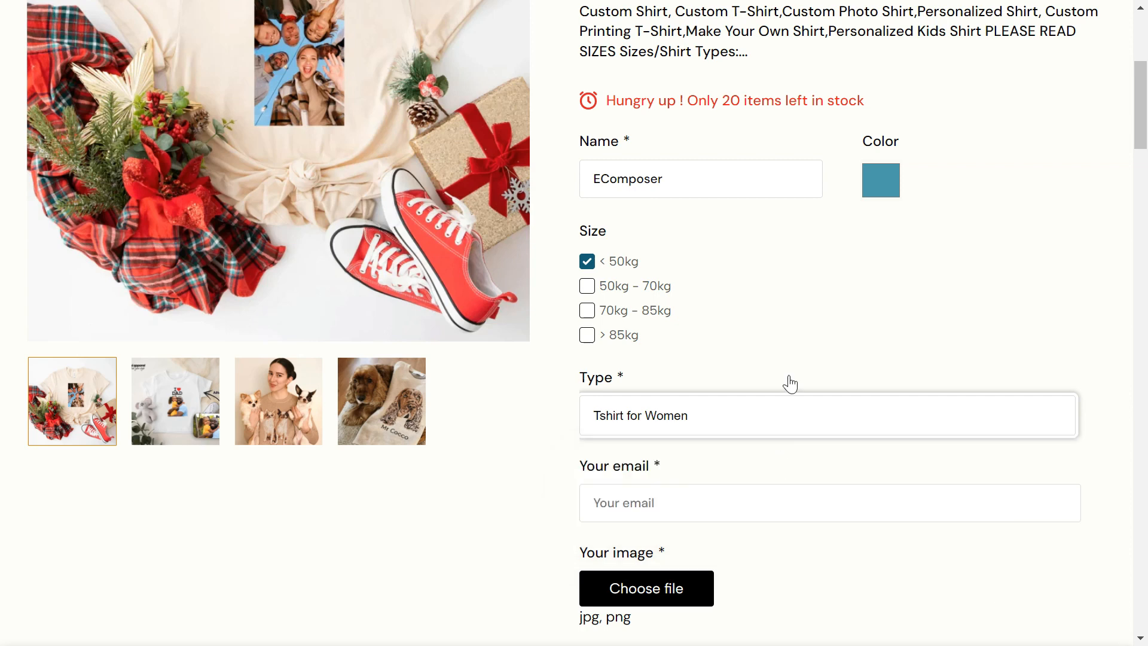
Step: Enter the shopper's email address in the form and upload Video Thumnail.jpg as the image
{"action": "scroll", "coordinate": [785, 376], "scroll_direction": "down", "scroll_amount": 2}
{"action": "left_click", "coordinate": [826, 326]}
{"action": "type", "text": "te"}
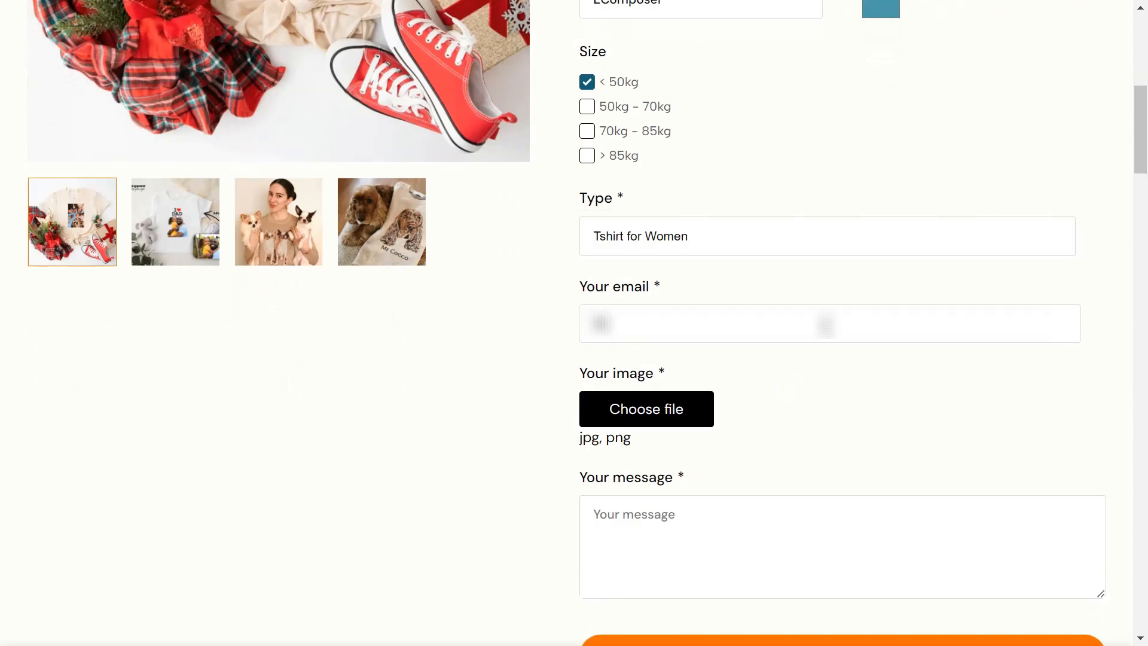
{"action": "type", "text": "oang"}
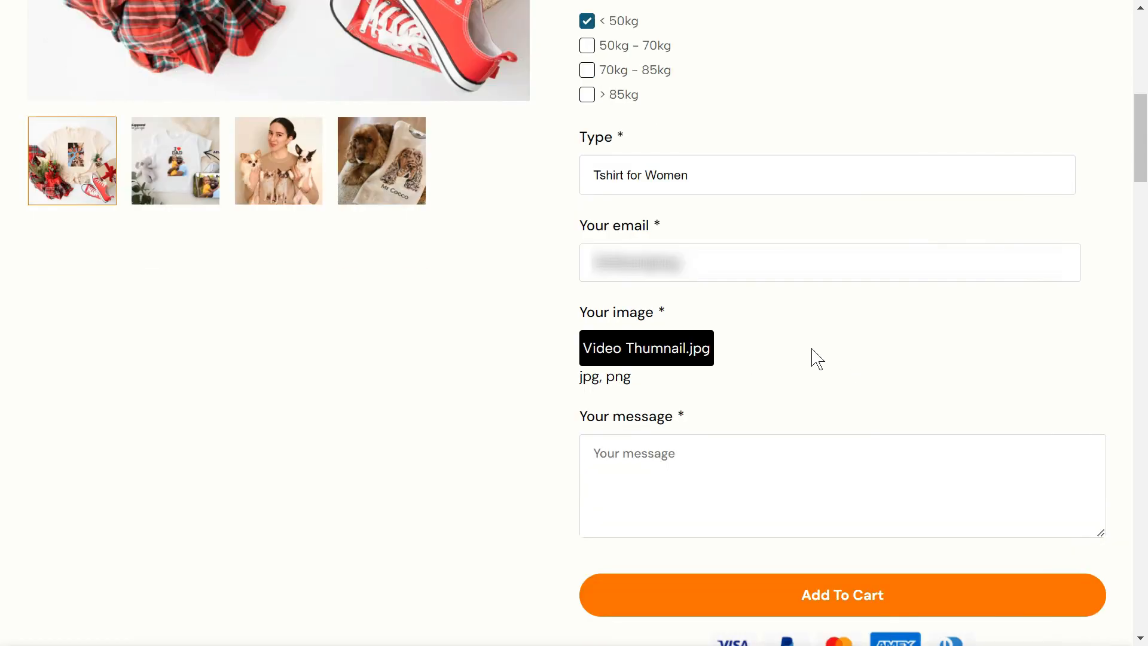
Step: Write sample text in the Your message field and add the personalised shirt to the cart
{"action": "left_click", "coordinate": [717, 459]}
{"action": "type", "text": "H"}
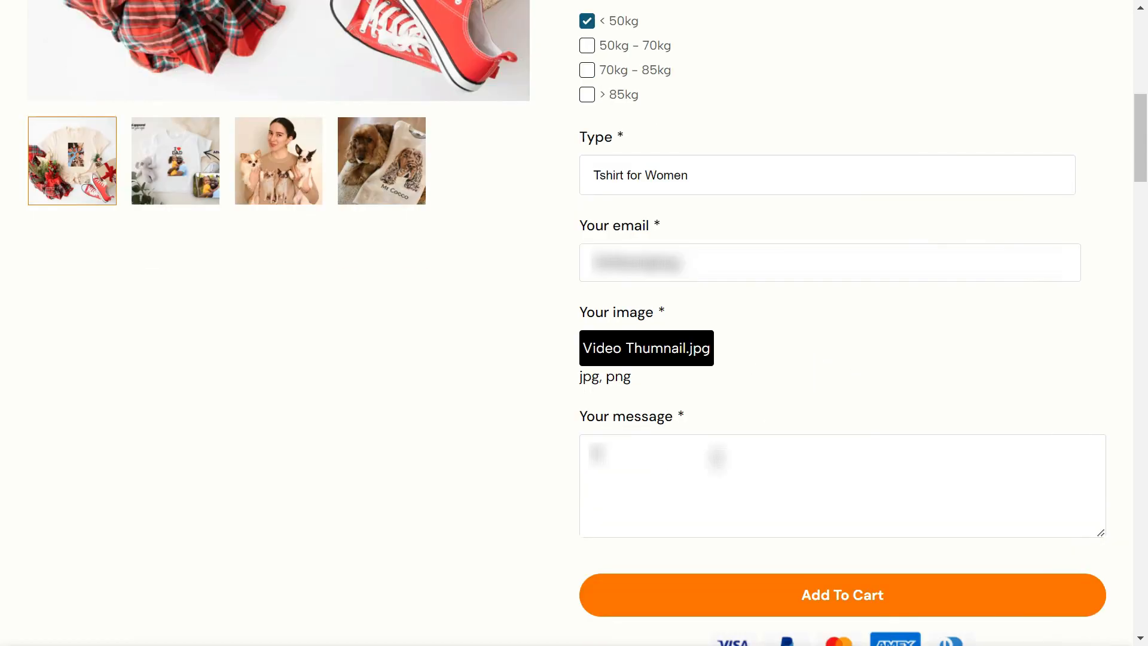
{"action": "type", "text": "sdfsdfsdfsdfsdf"}
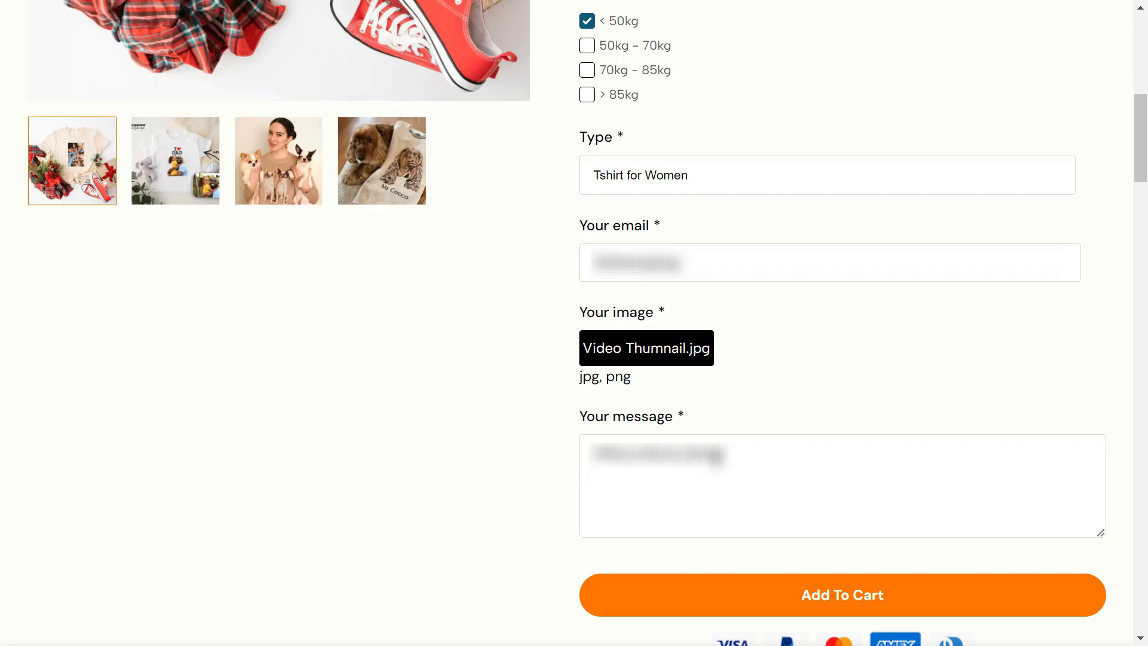
{"action": "left_click", "coordinate": [815, 595]}
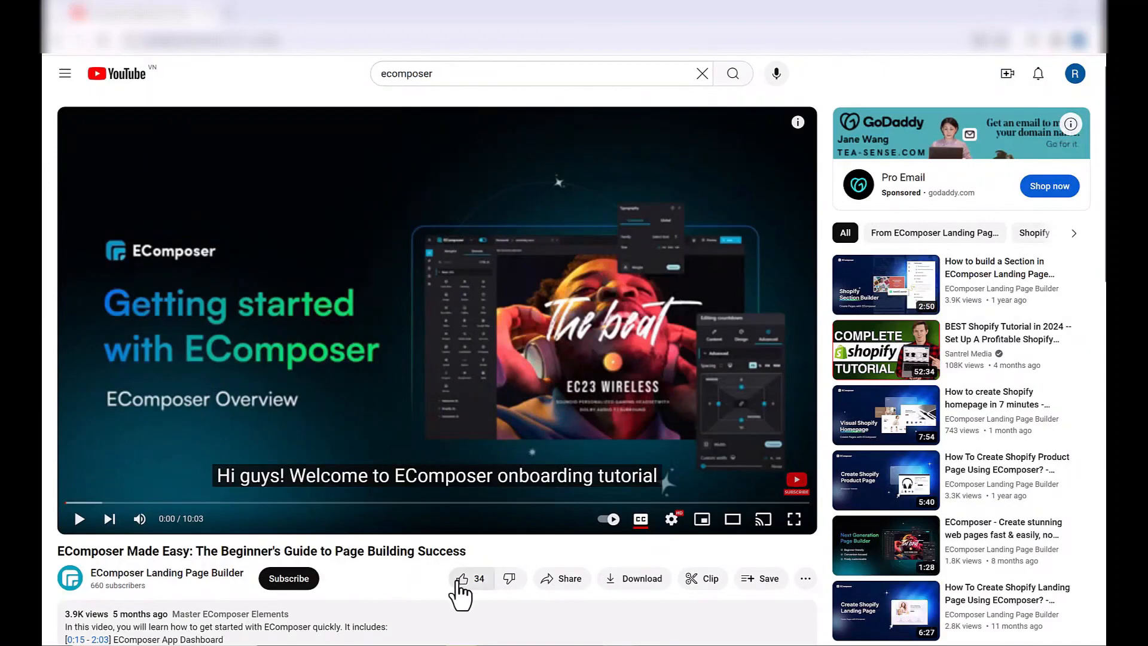
Step: On YouTube, like the EComposer Made Easy beginner's guide video and subscribe to the EComposer Landing Page Builder channel
{"action": "left_click", "coordinate": [461, 592]}
{"action": "left_click", "coordinate": [299, 589]}
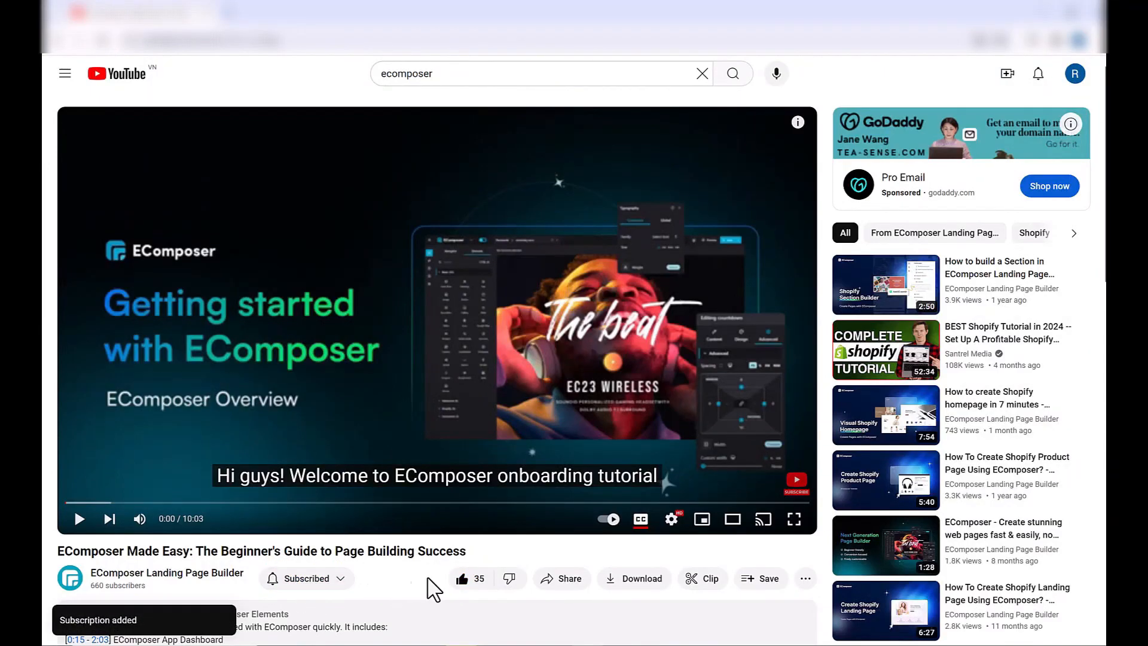
Step: Expand the video's full description and open the Shopify install link for the exclusive account deal
{"action": "scroll", "coordinate": [437, 583], "scroll_direction": "down", "scroll_amount": 4}
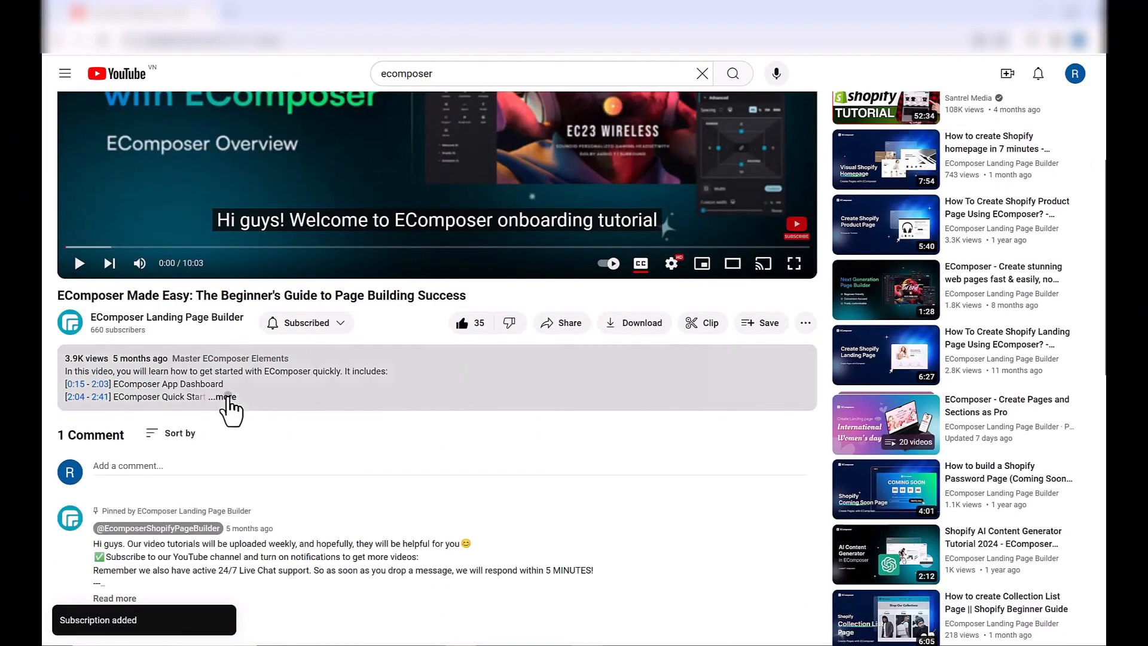
{"action": "left_click", "coordinate": [226, 397]}
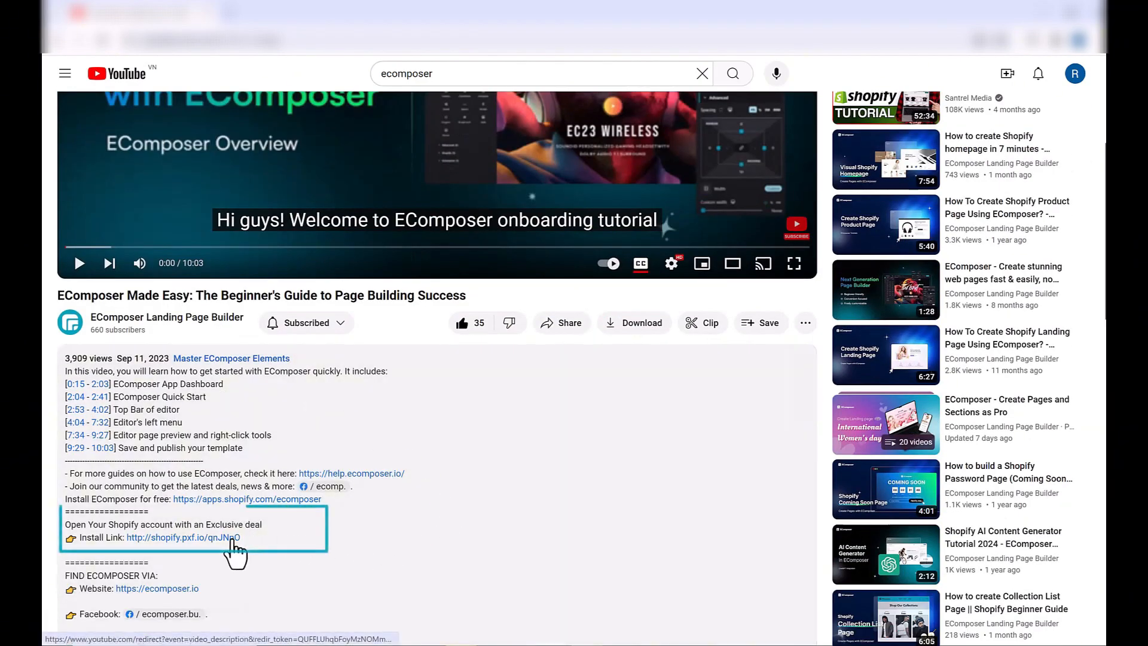
{"action": "left_click", "coordinate": [231, 538]}
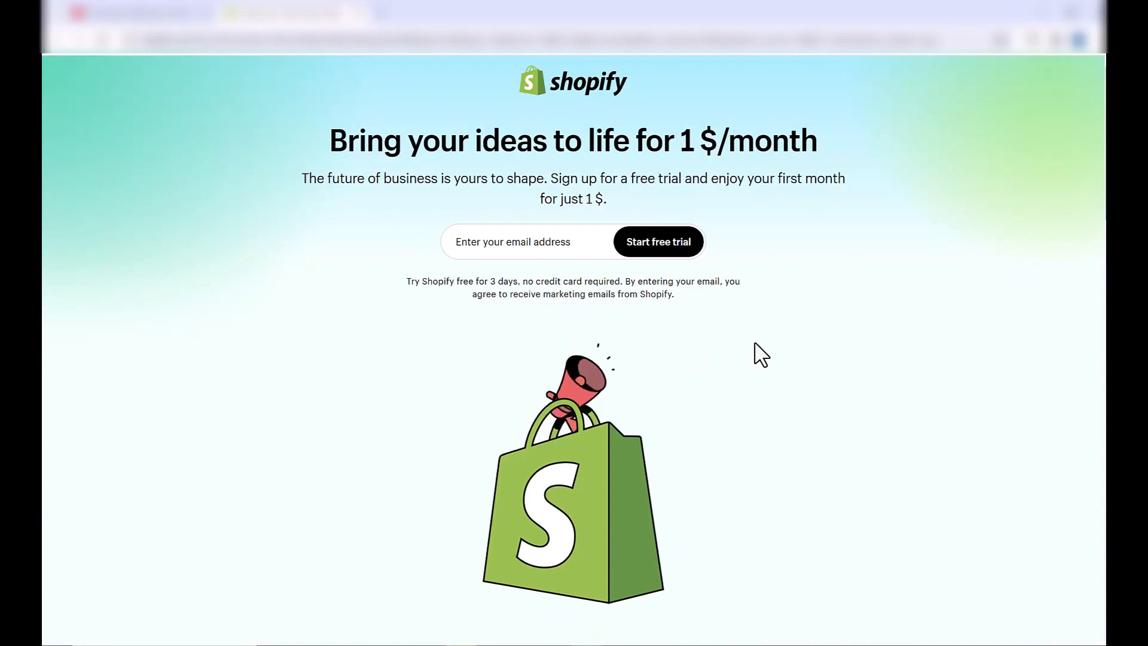